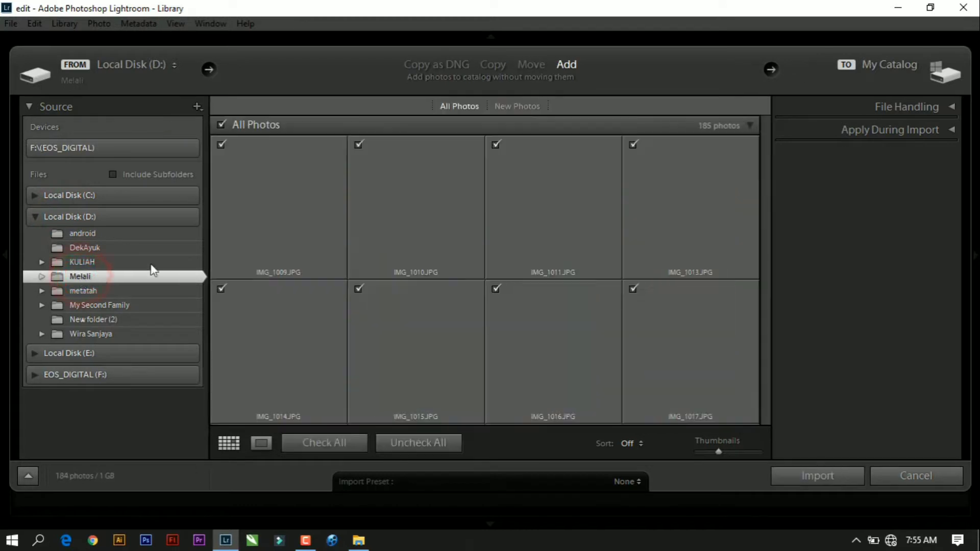
Show the photos in the Melali folder and exclude all of them from the import selection
{"action": "left_click", "coordinate": [223, 118]}
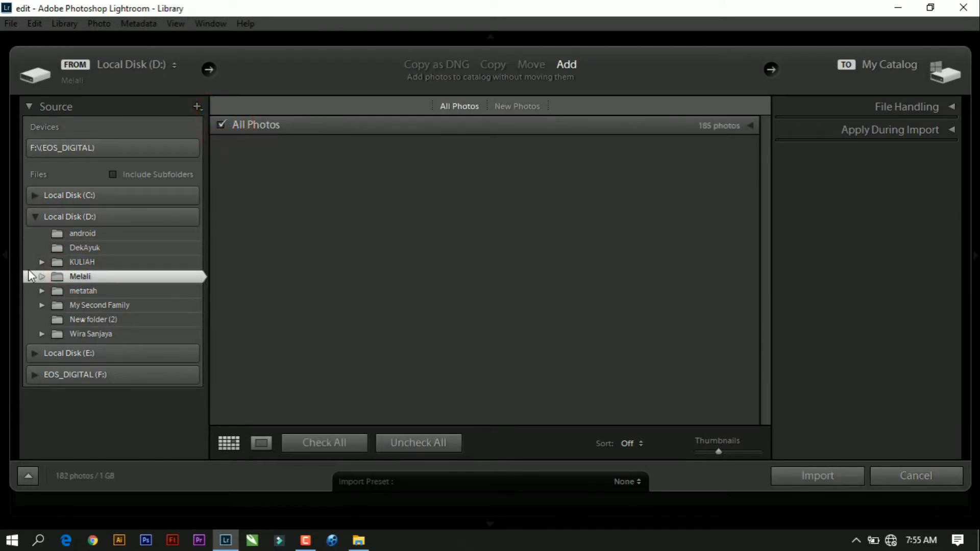
{"action": "left_click", "coordinate": [39, 277]}
{"action": "left_click", "coordinate": [74, 278]}
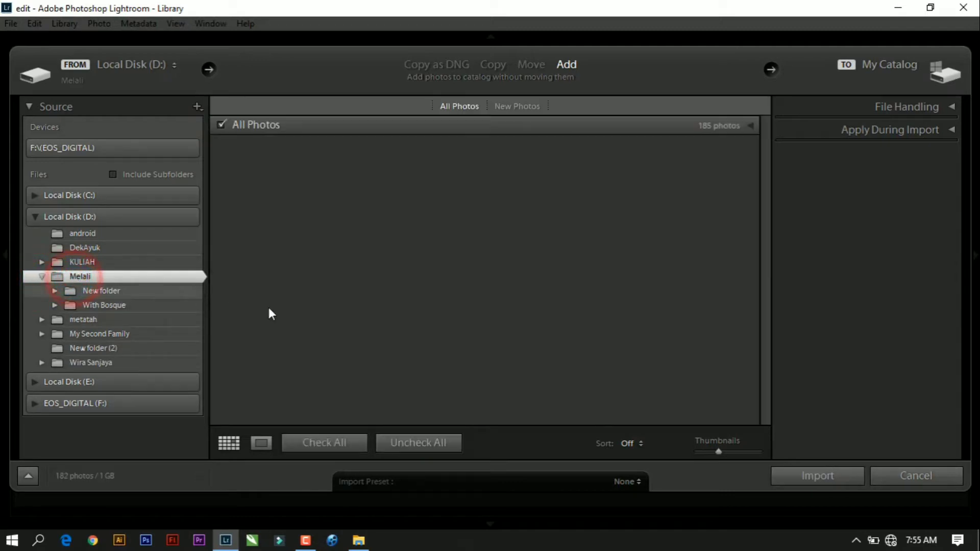
{"action": "left_click", "coordinate": [222, 125]}
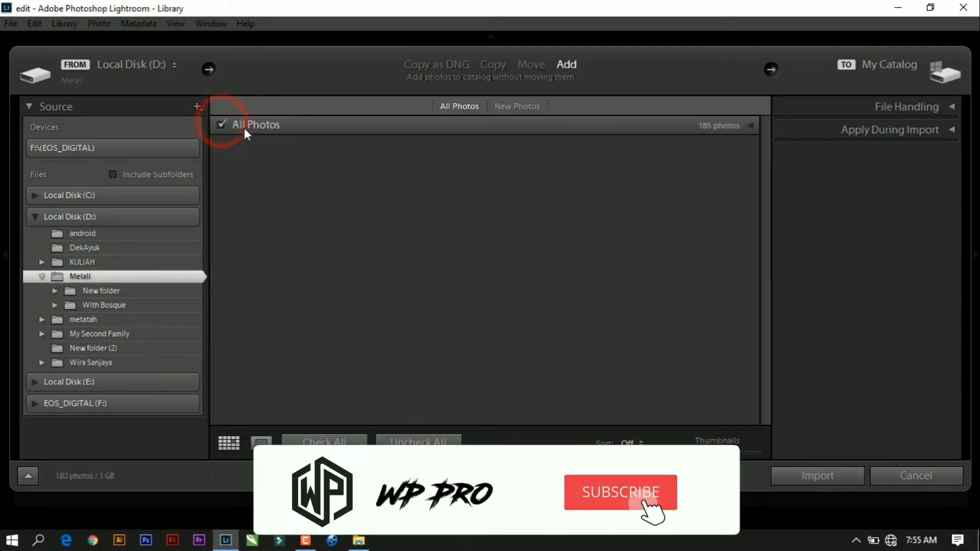
{"action": "left_click", "coordinate": [751, 125]}
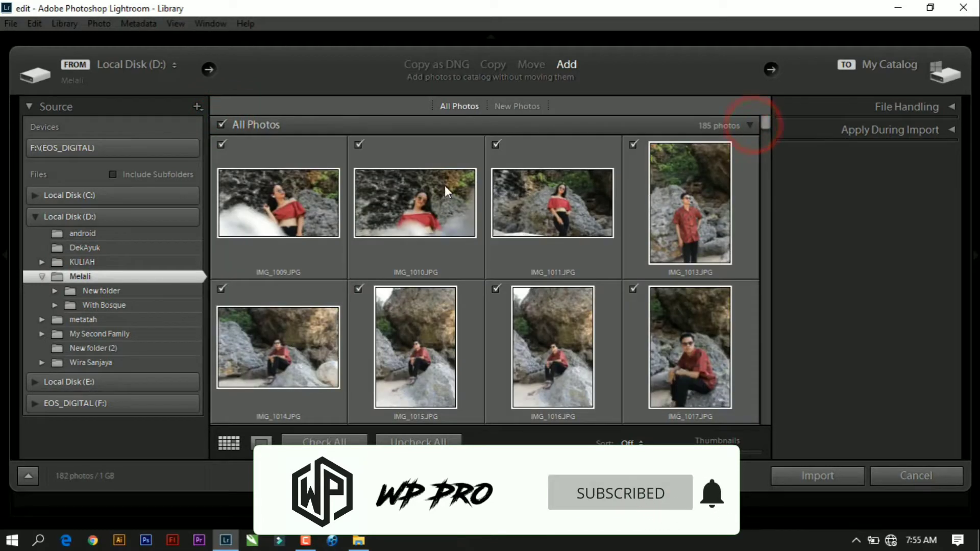
{"action": "left_click", "coordinate": [221, 123]}
Select only IMG_1053.JPG for import and add it to the catalog
{"action": "scroll", "coordinate": [587, 280], "scroll_direction": "down", "scroll_amount": 3}
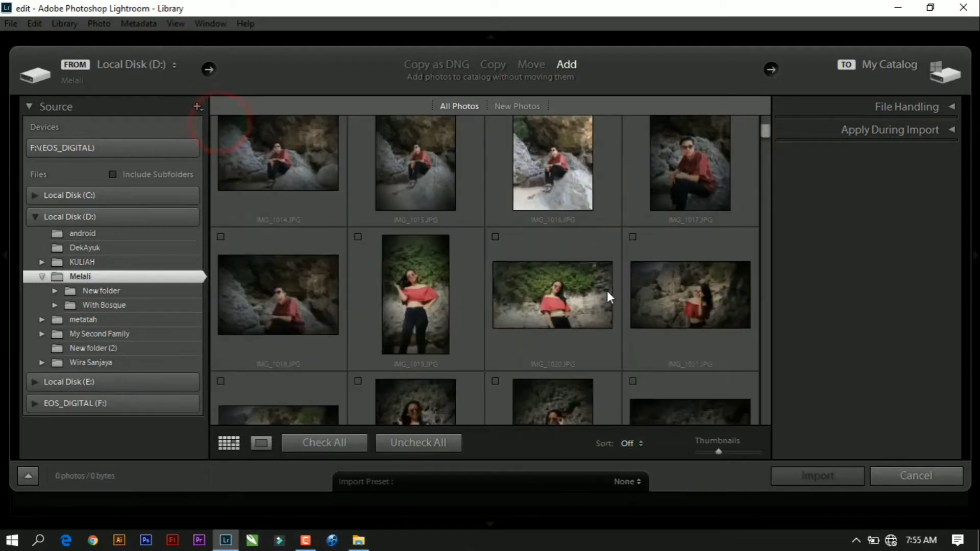
{"action": "scroll", "coordinate": [633, 312], "scroll_direction": "down", "scroll_amount": 6}
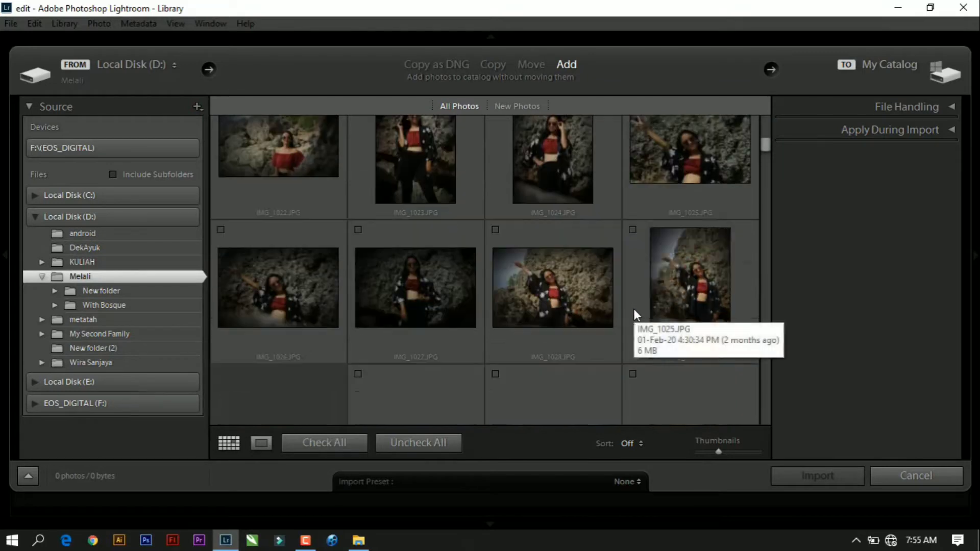
{"action": "scroll", "coordinate": [635, 313], "scroll_direction": "down", "scroll_amount": 4}
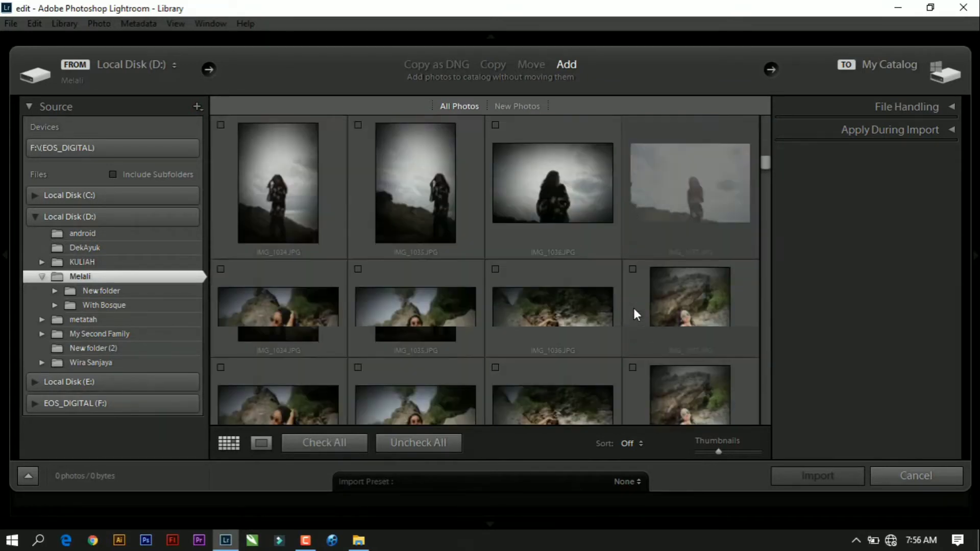
{"action": "scroll", "coordinate": [635, 314], "scroll_direction": "down", "scroll_amount": 6}
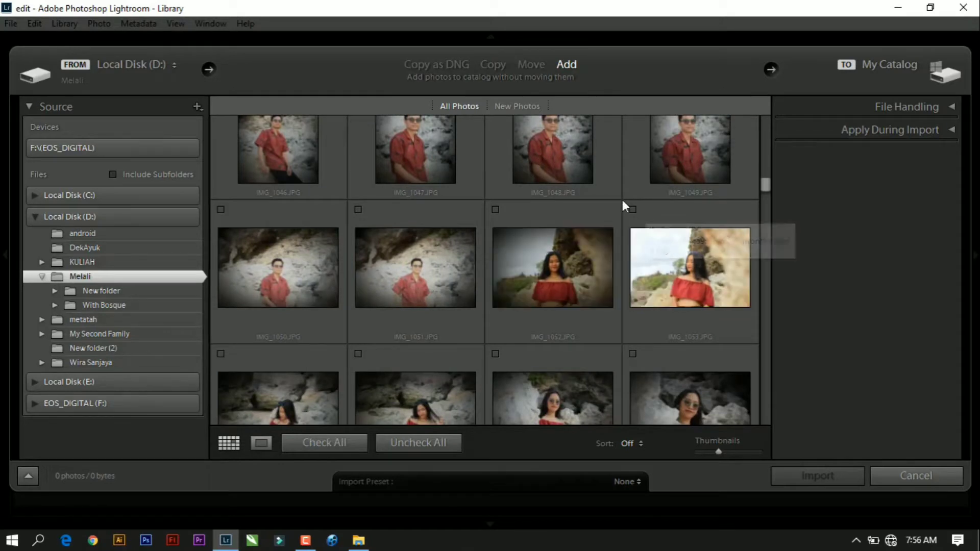
{"action": "left_click", "coordinate": [633, 209]}
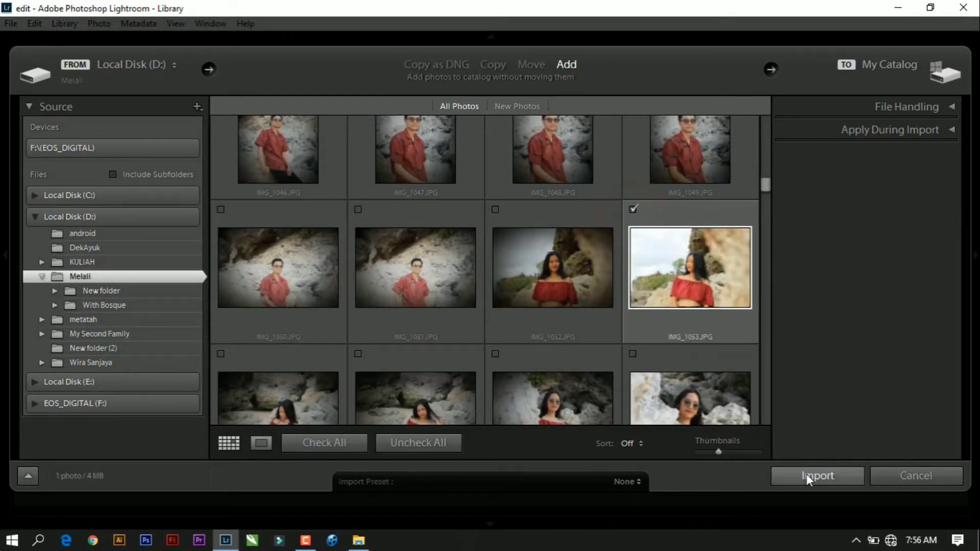
{"action": "left_click", "coordinate": [807, 474]}
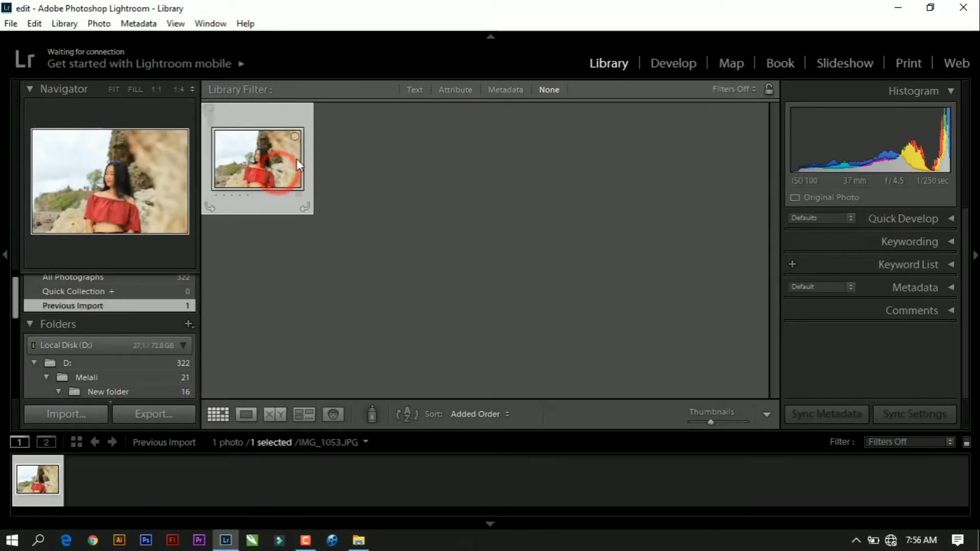
Open the imported photo for developing and set its white balance to Temp +5 and Tint +7
{"action": "left_click", "coordinate": [675, 61]}
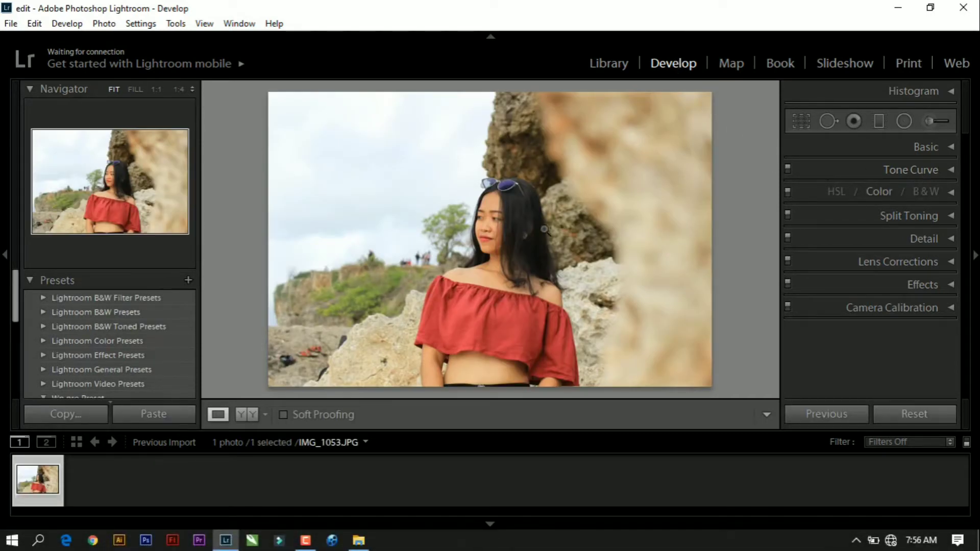
{"action": "left_click", "coordinate": [952, 147]}
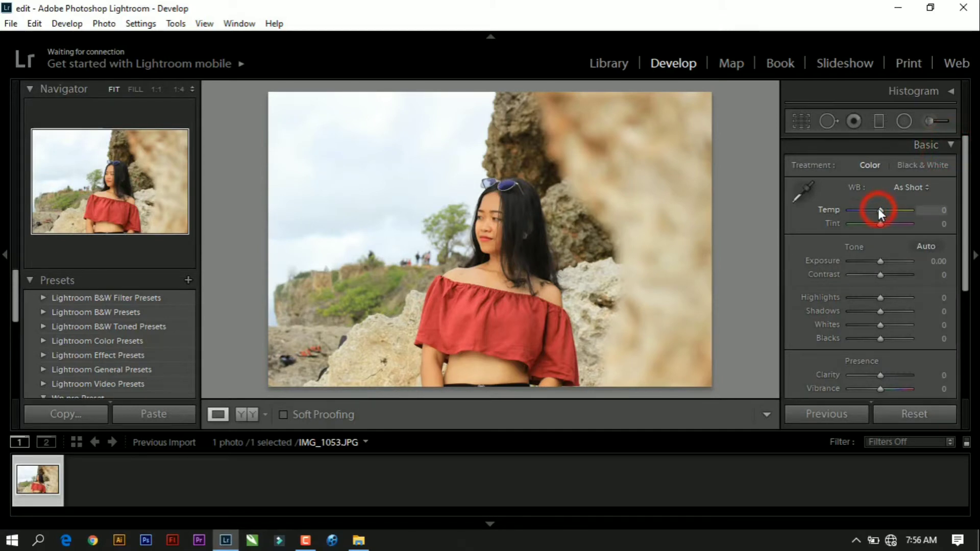
{"action": "left_click_drag", "start_coordinate": [880, 210], "coordinate": [881, 225]}
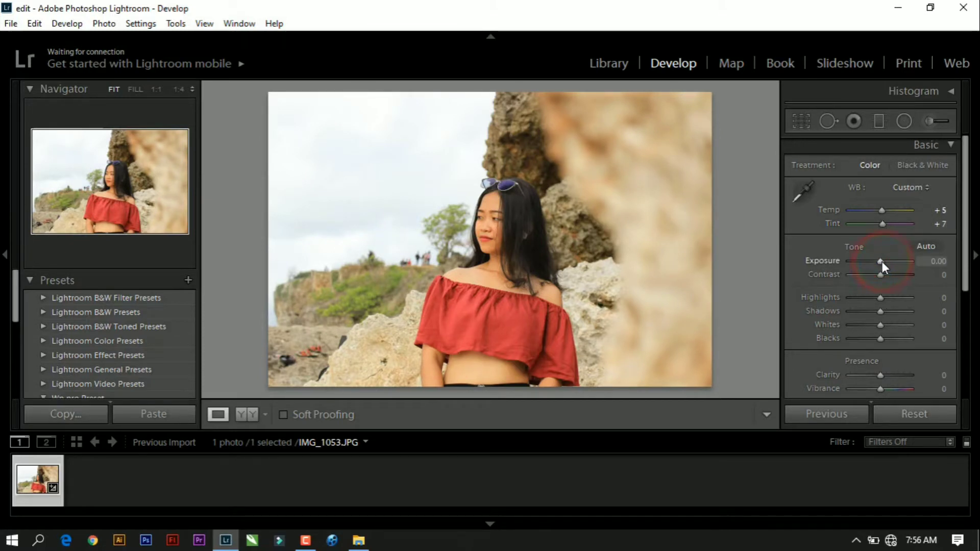
Set the photo's Exposure to +0.30 and Contrast to +20
{"action": "scroll", "coordinate": [881, 262], "scroll_direction": "up", "scroll_amount": 3}
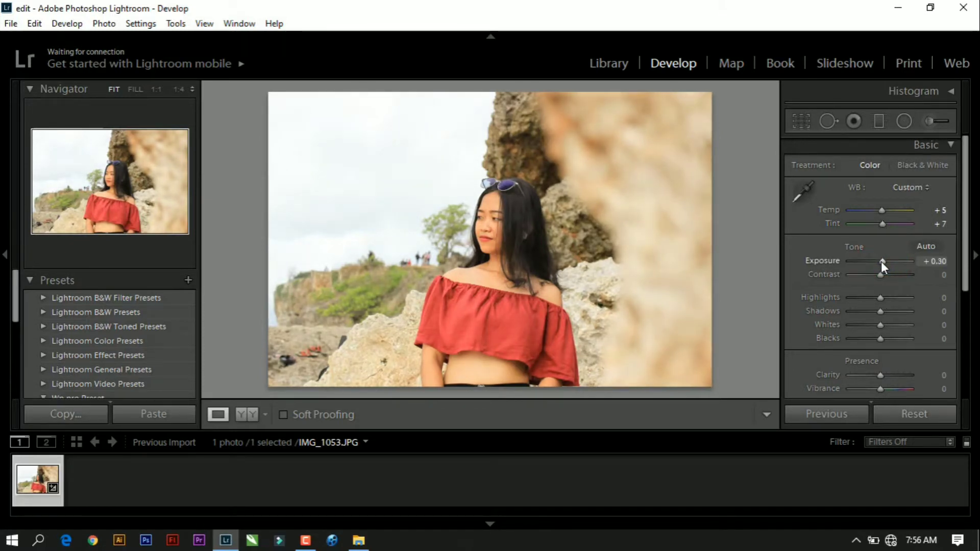
{"action": "scroll", "coordinate": [879, 276], "scroll_direction": "up", "scroll_amount": 1}
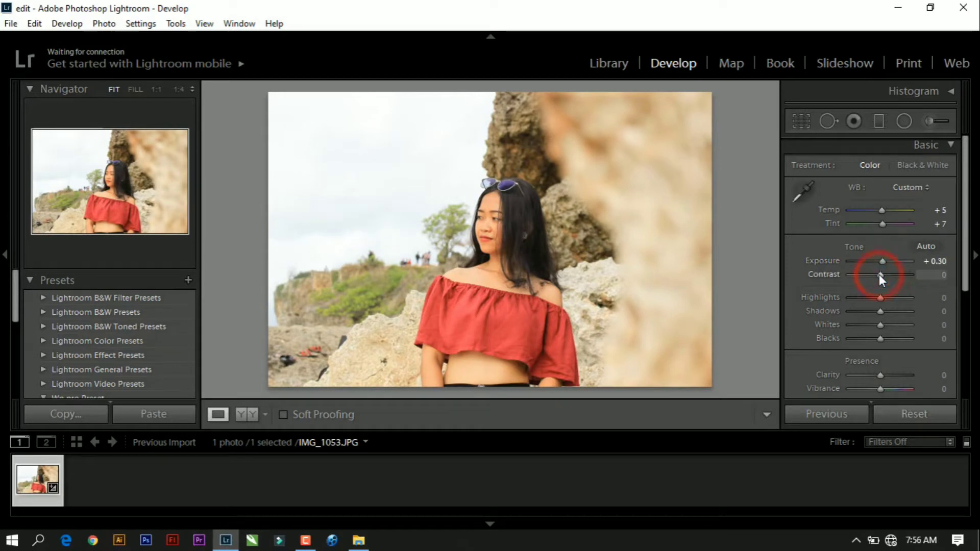
{"action": "scroll", "coordinate": [879, 274], "scroll_direction": "up", "scroll_amount": 3}
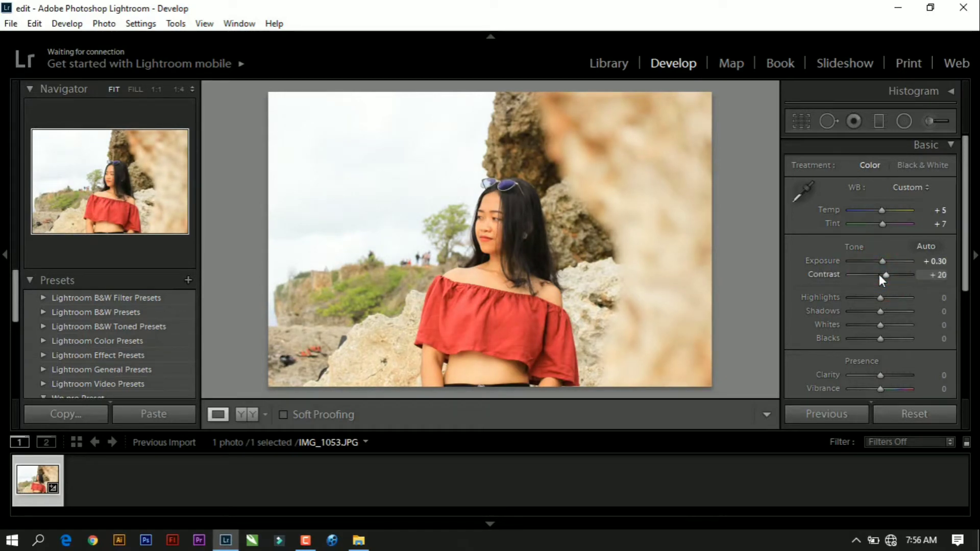
Reduce the photo's Highlights to -71 and raise its Shadows to +37
{"action": "scroll", "coordinate": [883, 297], "scroll_direction": "down", "scroll_amount": 5}
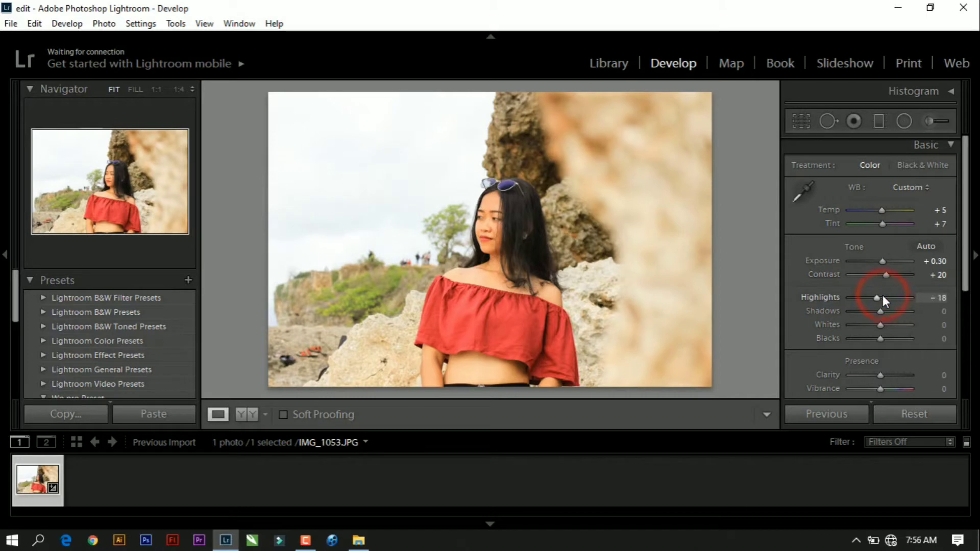
{"action": "scroll", "coordinate": [884, 296], "scroll_direction": "down", "scroll_amount": 4}
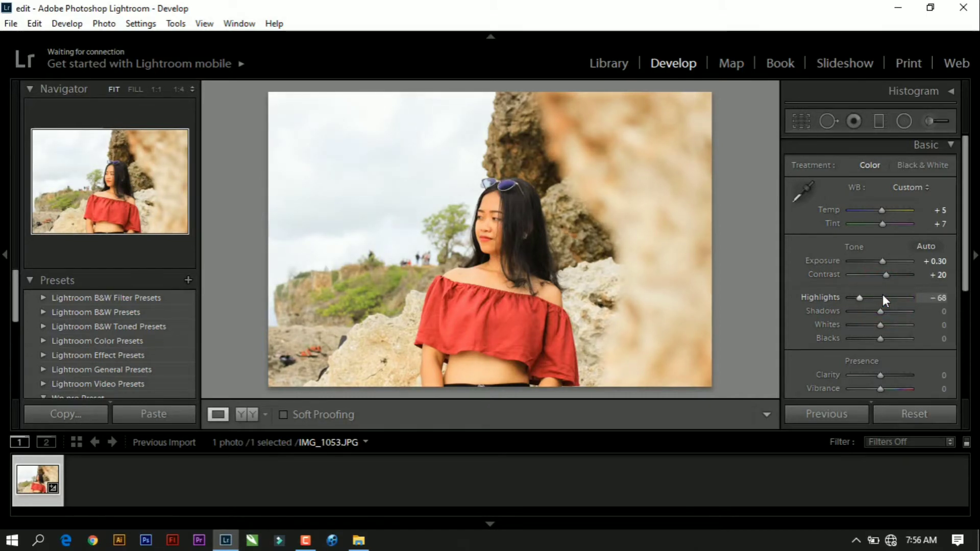
{"action": "scroll", "coordinate": [883, 298], "scroll_direction": "down", "scroll_amount": 3}
{"action": "left_click_drag", "start_coordinate": [859, 298], "coordinate": [860, 298]}
{"action": "left_click_drag", "start_coordinate": [878, 311], "coordinate": [880, 312]}
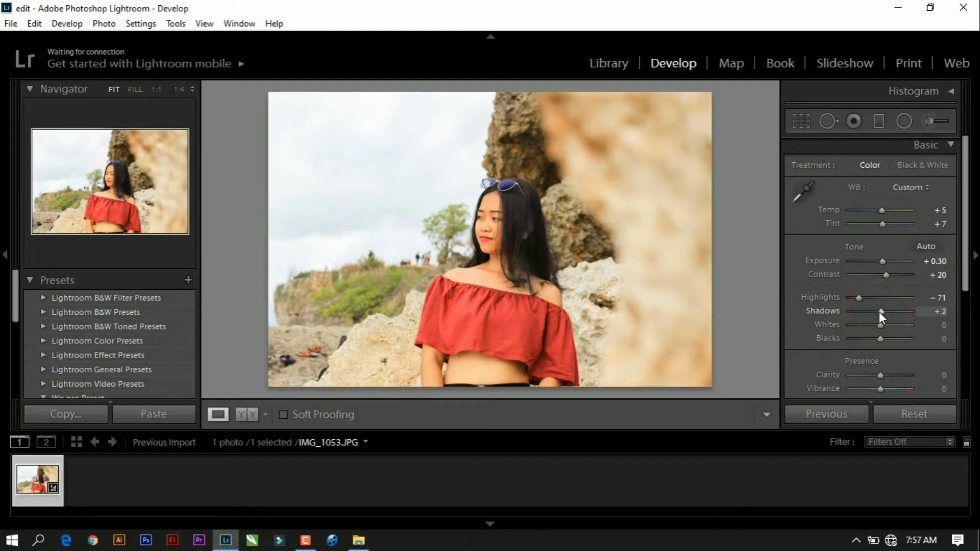
{"action": "scroll", "coordinate": [879, 311], "scroll_direction": "up", "scroll_amount": 6}
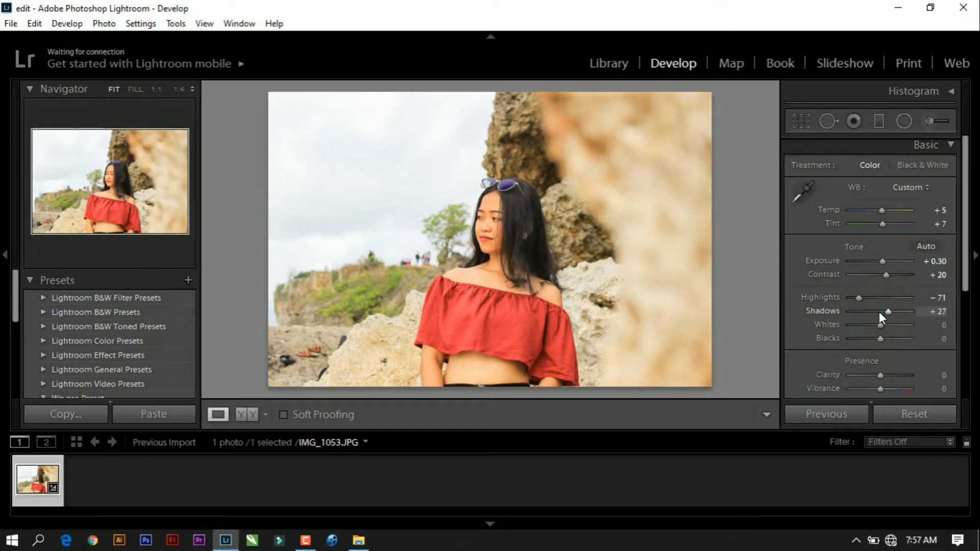
{"action": "scroll", "coordinate": [879, 312], "scroll_direction": "up", "scroll_amount": 1}
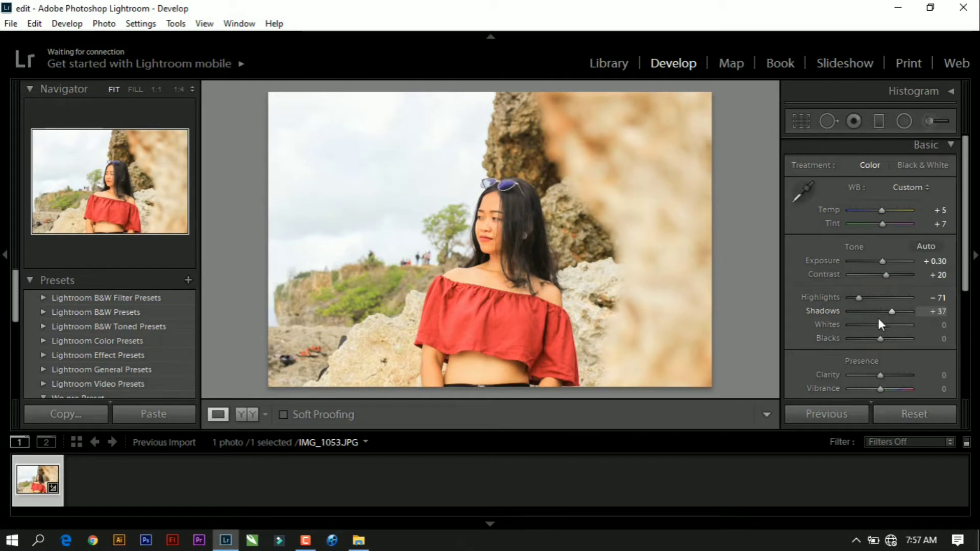
Raise the photo's Whites to +62 and Blacks to +50
{"action": "left_click", "coordinate": [880, 326]}
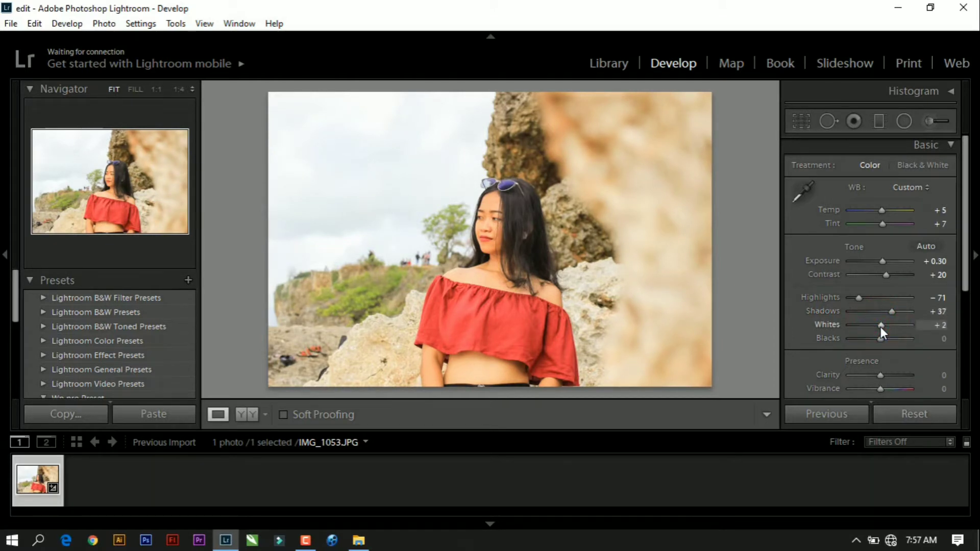
{"action": "scroll", "coordinate": [881, 326], "scroll_direction": "up", "scroll_amount": 4}
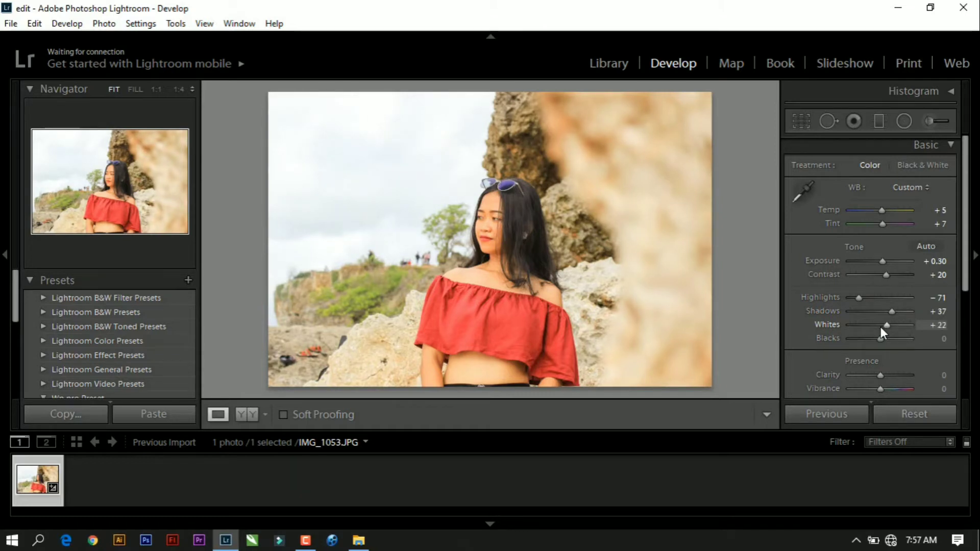
{"action": "scroll", "coordinate": [880, 327], "scroll_direction": "up", "scroll_amount": 4}
{"action": "scroll", "coordinate": [881, 327], "scroll_direction": "up", "scroll_amount": 1}
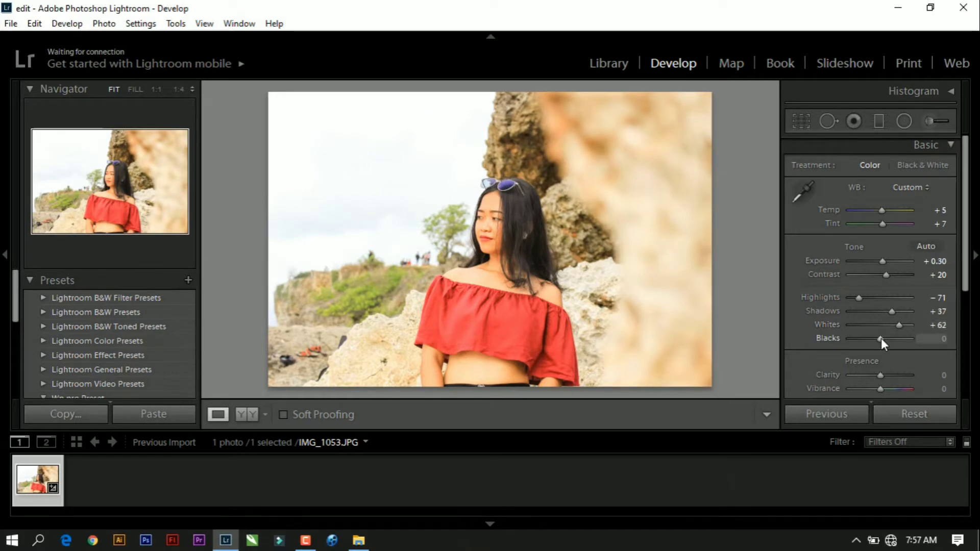
{"action": "scroll", "coordinate": [881, 338], "scroll_direction": "up", "scroll_amount": 5}
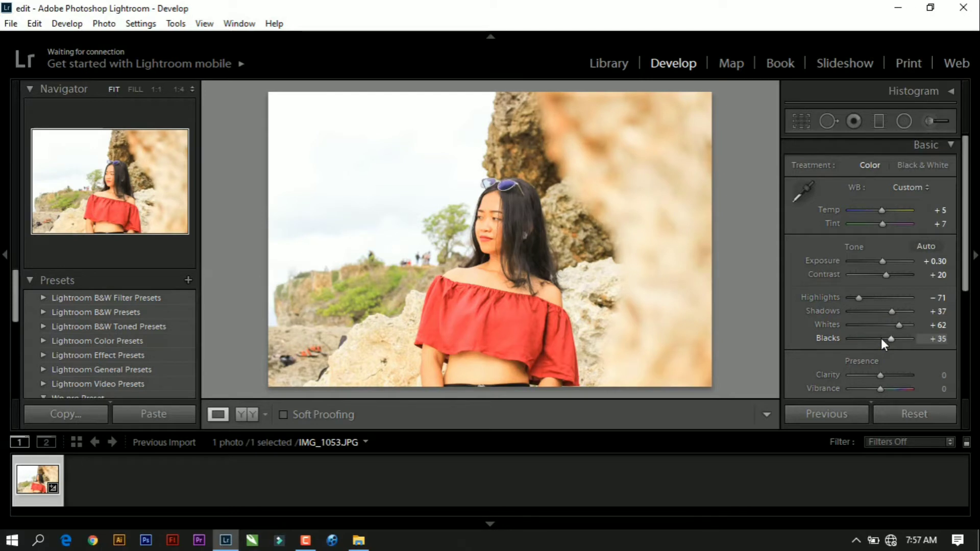
{"action": "scroll", "coordinate": [881, 338], "scroll_direction": "up", "scroll_amount": 4}
Set the photo's Clarity to +40 and Vibrance to +15
{"action": "scroll", "coordinate": [944, 361], "scroll_direction": "down", "scroll_amount": 1}
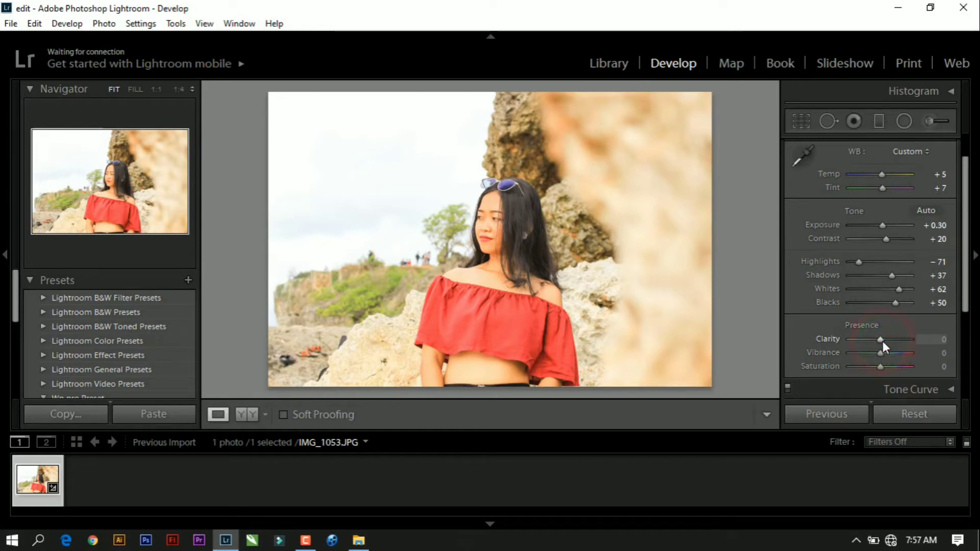
{"action": "scroll", "coordinate": [884, 341], "scroll_direction": "up", "scroll_amount": 6}
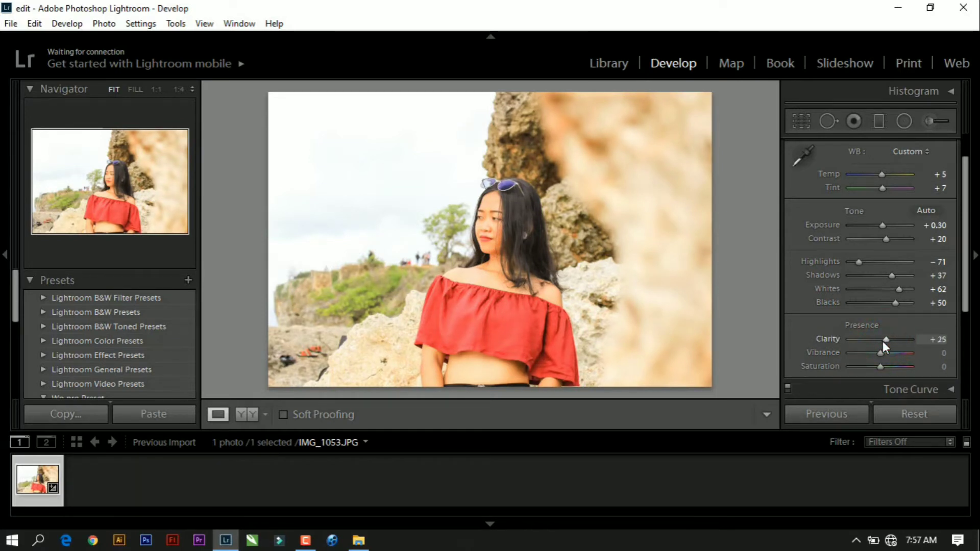
{"action": "scroll", "coordinate": [883, 341], "scroll_direction": "up", "scroll_amount": 2}
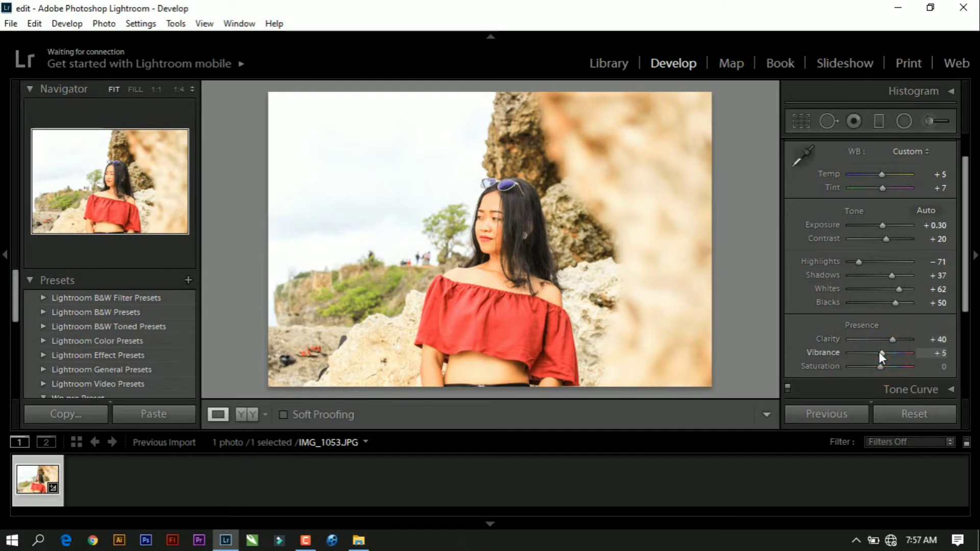
{"action": "scroll", "coordinate": [879, 352], "scroll_direction": "up", "scroll_amount": 2}
{"action": "scroll", "coordinate": [880, 351], "scroll_direction": "up", "scroll_amount": 1}
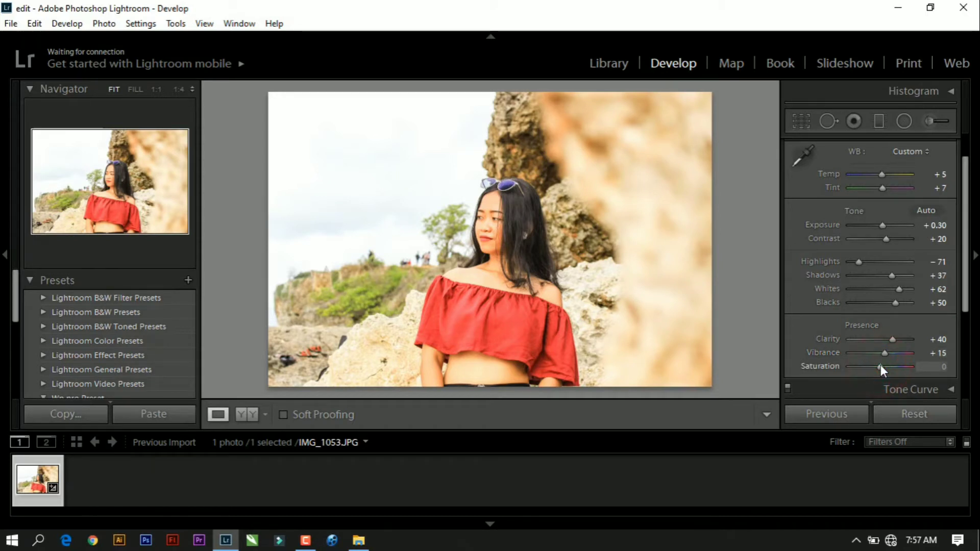
Lower the photo's overall Saturation to -70
{"action": "scroll", "coordinate": [880, 366], "scroll_direction": "down", "scroll_amount": 3}
{"action": "scroll", "coordinate": [881, 365], "scroll_direction": "down", "scroll_amount": 4}
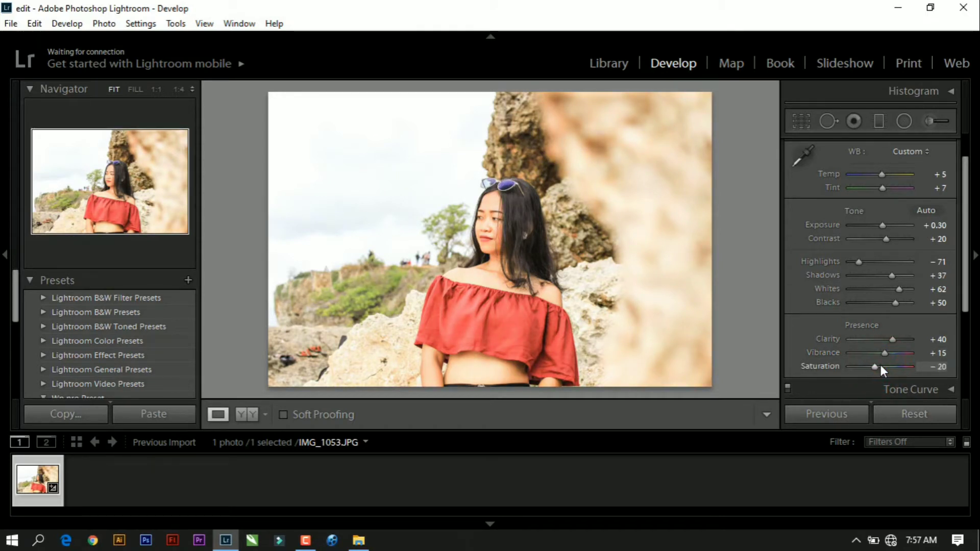
{"action": "scroll", "coordinate": [881, 366], "scroll_direction": "down", "scroll_amount": 5}
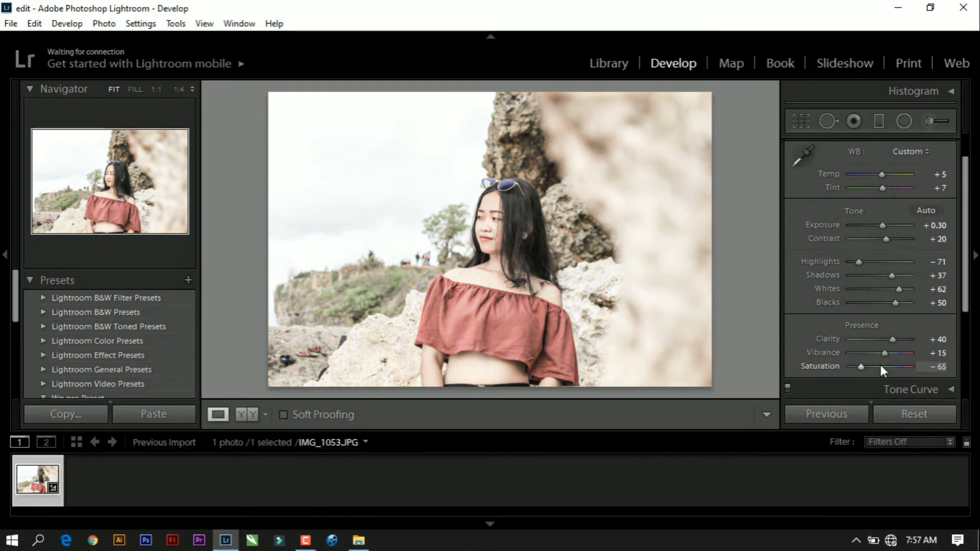
{"action": "scroll", "coordinate": [881, 366], "scroll_direction": "down", "scroll_amount": 2}
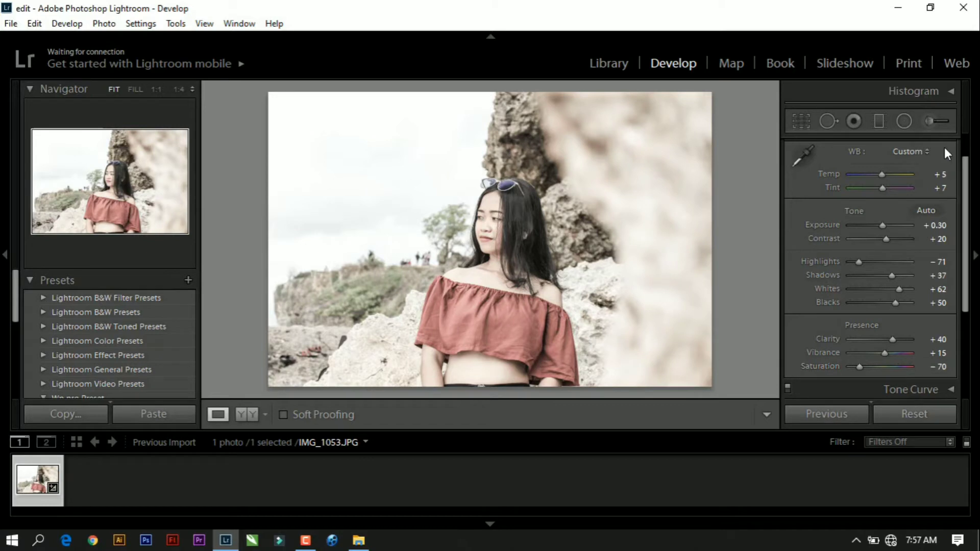
Open the per-color adjustments and set the photo's Red Hue to +25
{"action": "scroll", "coordinate": [956, 176], "scroll_direction": "up", "scroll_amount": 1}
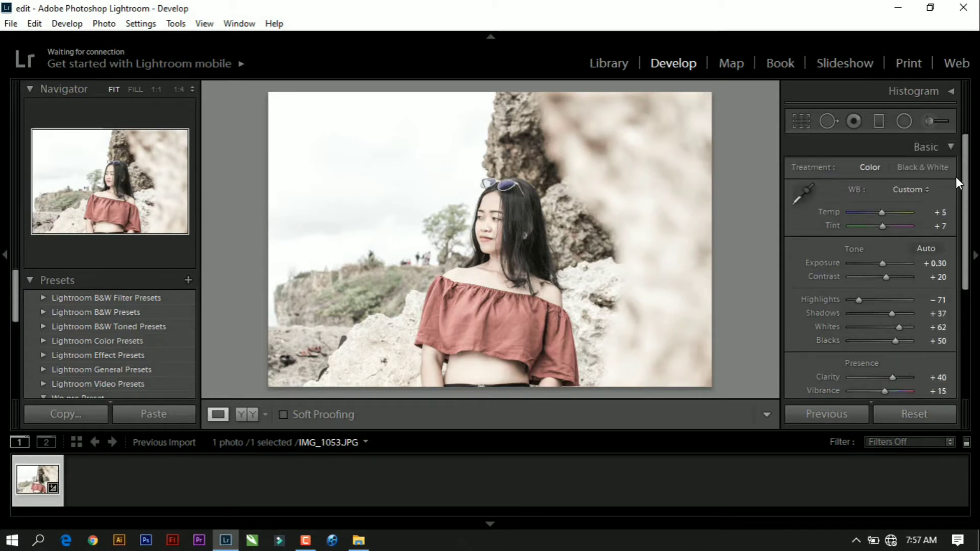
{"action": "left_click", "coordinate": [951, 145]}
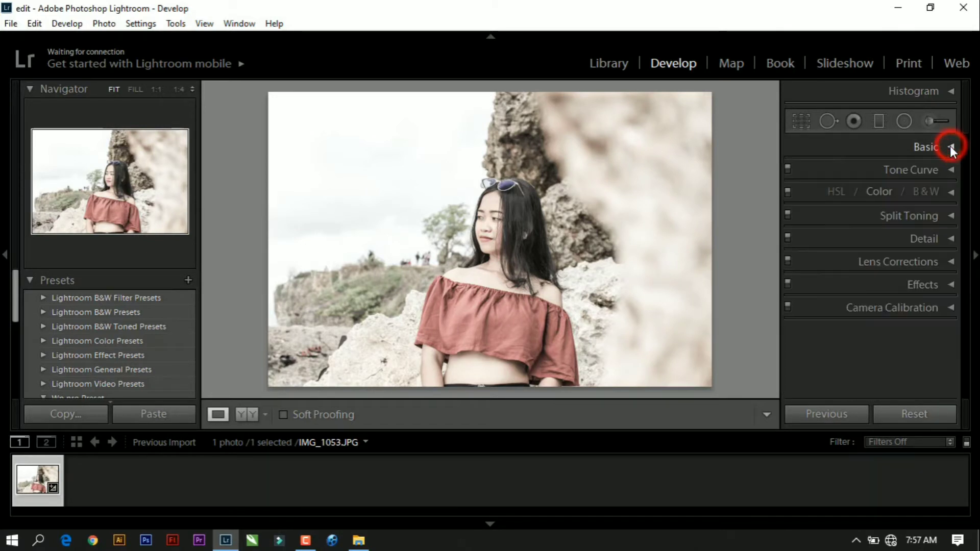
{"action": "left_click", "coordinate": [887, 190]}
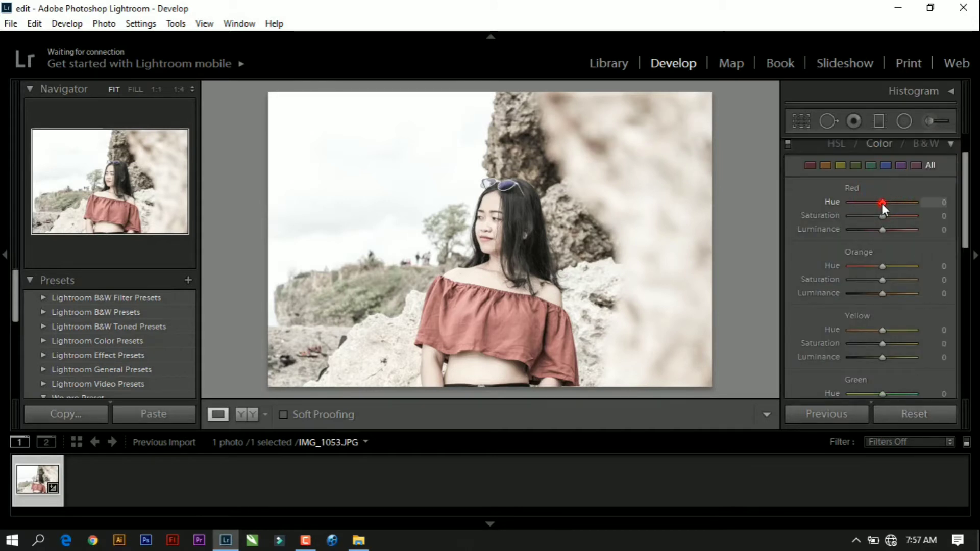
{"action": "key", "text": "Up"}
{"action": "key", "text": "Up"}
{"action": "key", "text": "Up"}
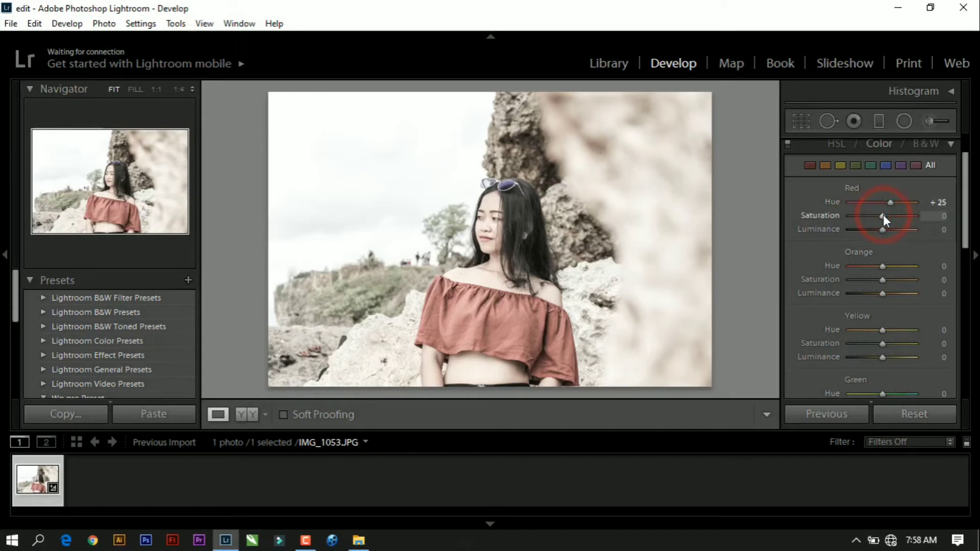
Raise the Saturation of the photo's Red tones to +85
{"action": "key", "text": "Up"}
{"action": "key", "text": "Up"}
{"action": "key", "text": "Up"}
{"action": "key", "text": "Up"}
{"action": "key", "text": "Up"}
{"action": "key", "text": "Up"}
{"action": "key", "text": "Up"}
{"action": "key", "text": "Up"}
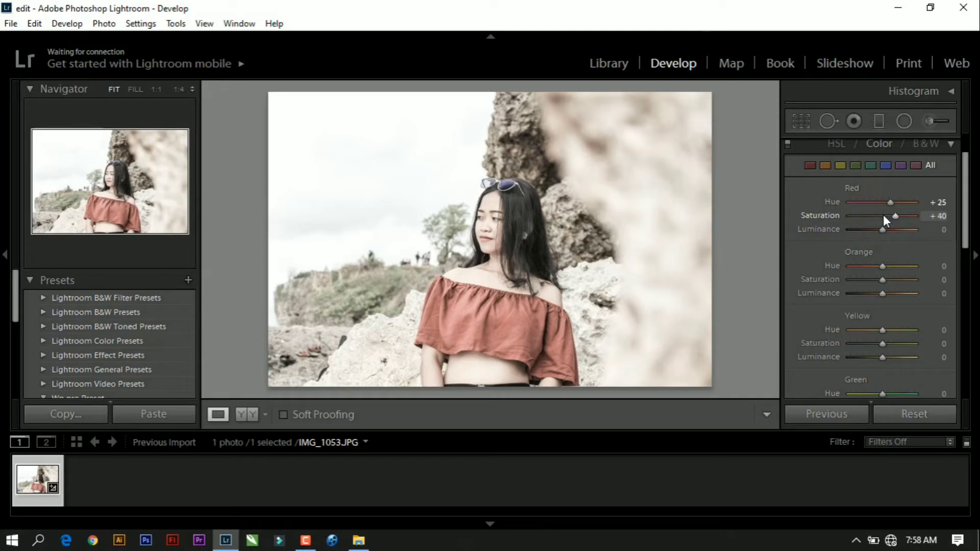
{"action": "key", "text": "Up"}
{"action": "key", "text": "Up"}
{"action": "key", "text": "Up"}
{"action": "key", "text": "Up"}
{"action": "key", "text": "Up"}
{"action": "key", "text": "Up"}
{"action": "key", "text": "Up"}
{"action": "key", "text": "Up"}
{"action": "key", "text": "Up"}
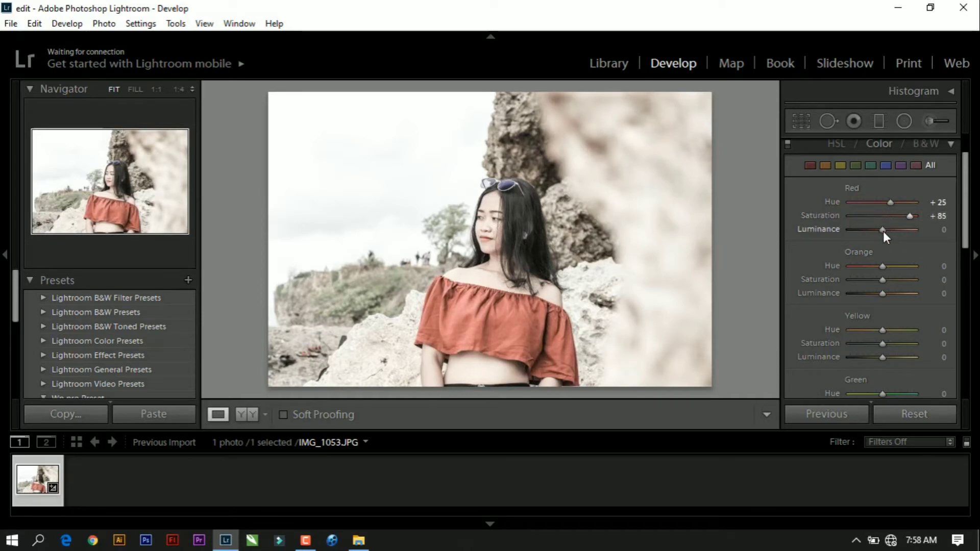
Raise the Luminance of the photo's Red tones to +60
{"action": "left_click", "coordinate": [883, 230]}
{"action": "key", "text": "Up"}
{"action": "key", "text": "Up"}
{"action": "key", "text": "Up"}
{"action": "key", "text": "Up"}
{"action": "key", "text": "Up"}
{"action": "key", "text": "Up"}
{"action": "key", "text": "Up"}
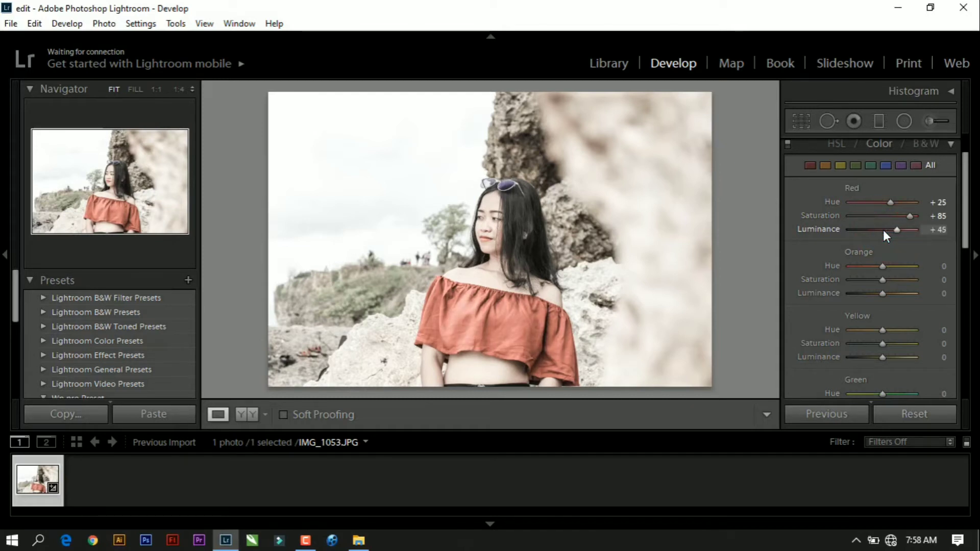
{"action": "key", "text": "Up"}
{"action": "key", "text": "Up"}
Set the Saturation of the Orange tones to +50 and their Luminance to +20
{"action": "left_click", "coordinate": [883, 279]}
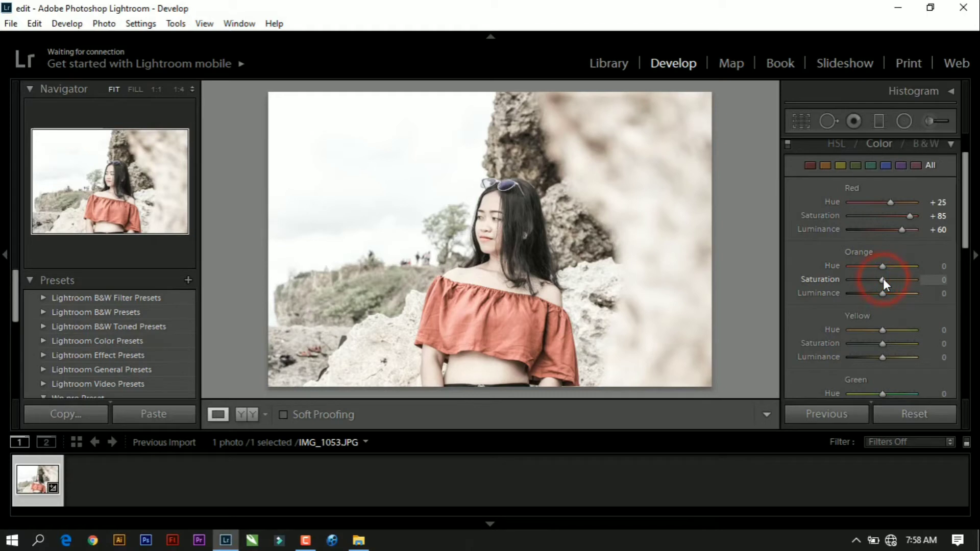
{"action": "scroll", "coordinate": [884, 279], "scroll_direction": "up", "scroll_amount": 7}
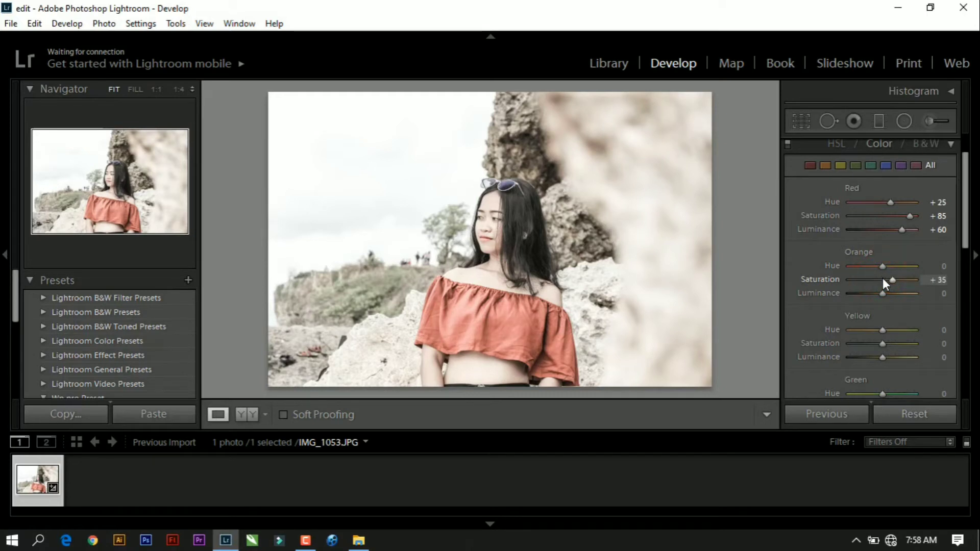
{"action": "scroll", "coordinate": [883, 279], "scroll_direction": "up", "scroll_amount": 3}
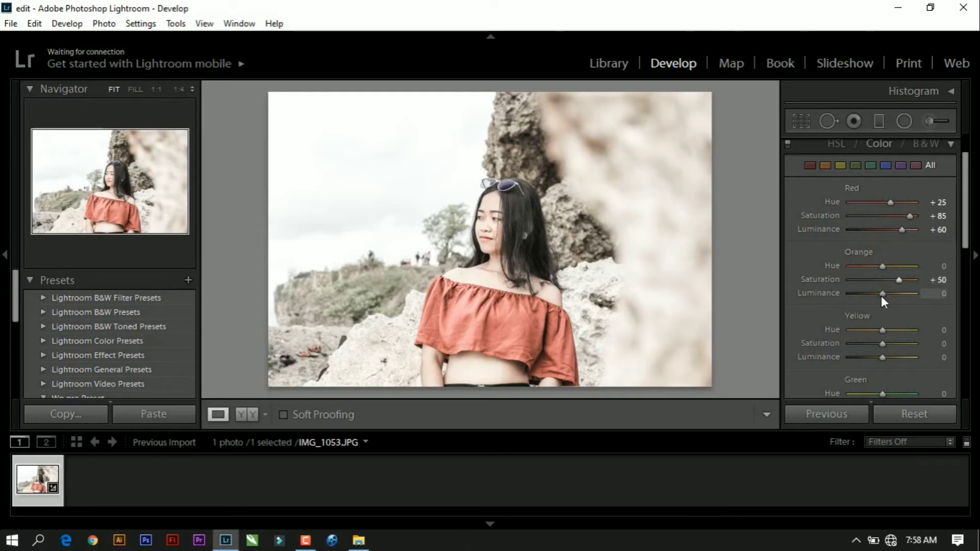
{"action": "left_click", "coordinate": [881, 296]}
{"action": "scroll", "coordinate": [881, 296], "scroll_direction": "up", "scroll_amount": 3}
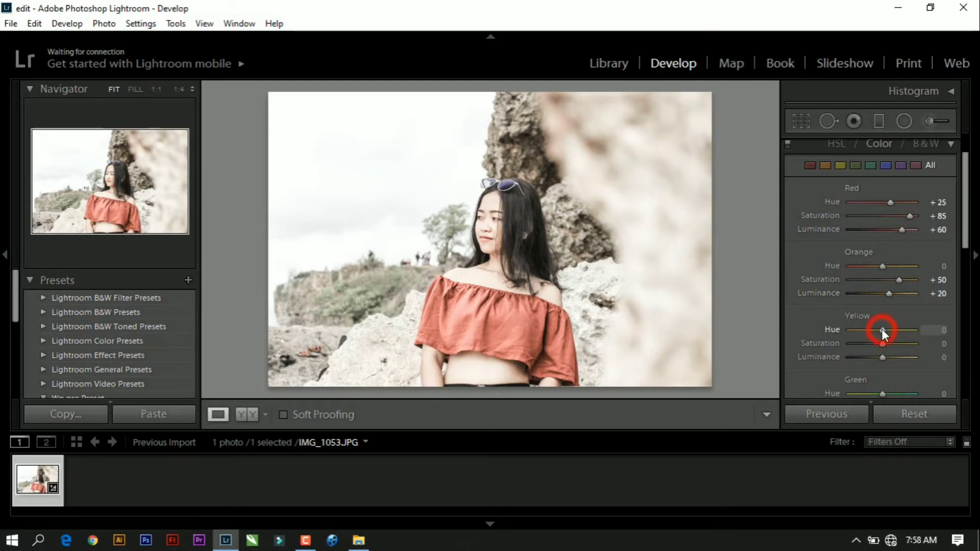
Set the Yellow tones to Hue -100, Saturation +50 and Luminance +20
{"action": "scroll", "coordinate": [881, 329], "scroll_direction": "down", "scroll_amount": 12}
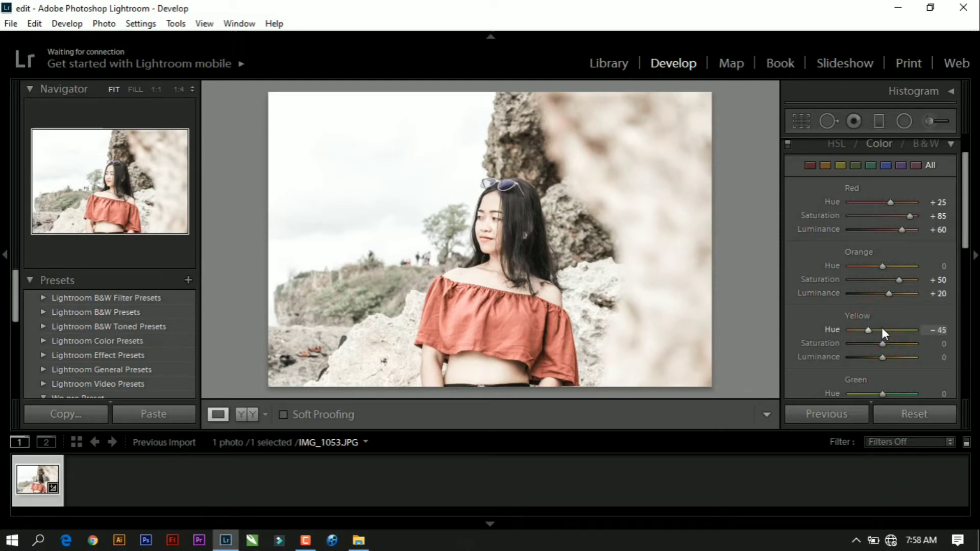
{"action": "scroll", "coordinate": [884, 333], "scroll_direction": "down", "scroll_amount": 8}
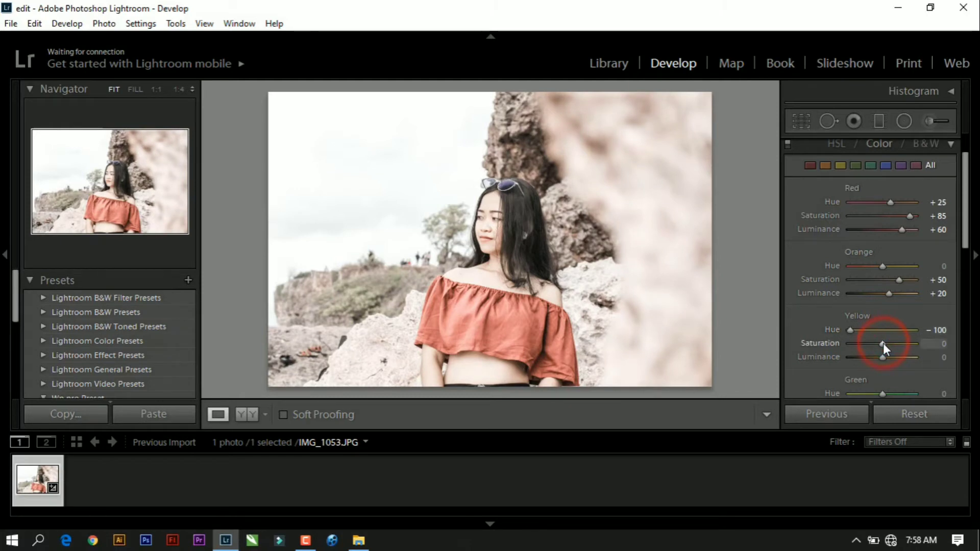
{"action": "scroll", "coordinate": [884, 343], "scroll_direction": "up", "scroll_amount": 5}
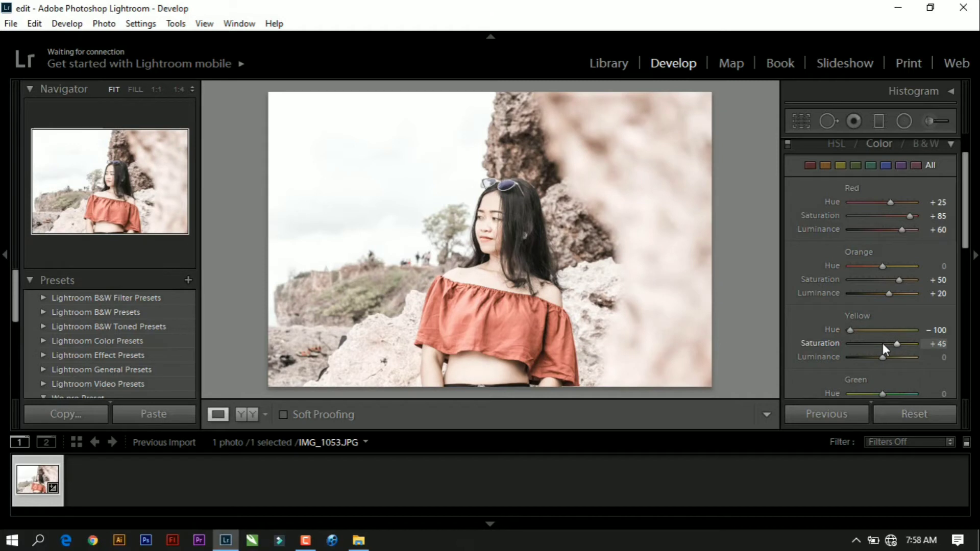
{"action": "scroll", "coordinate": [884, 343], "scroll_direction": "up", "scroll_amount": 1}
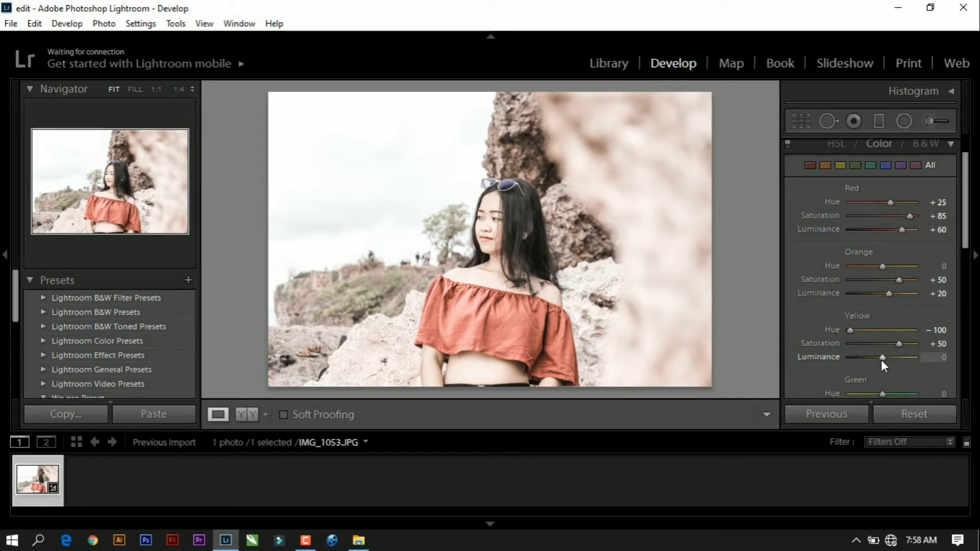
{"action": "scroll", "coordinate": [881, 359], "scroll_direction": "up", "scroll_amount": 4}
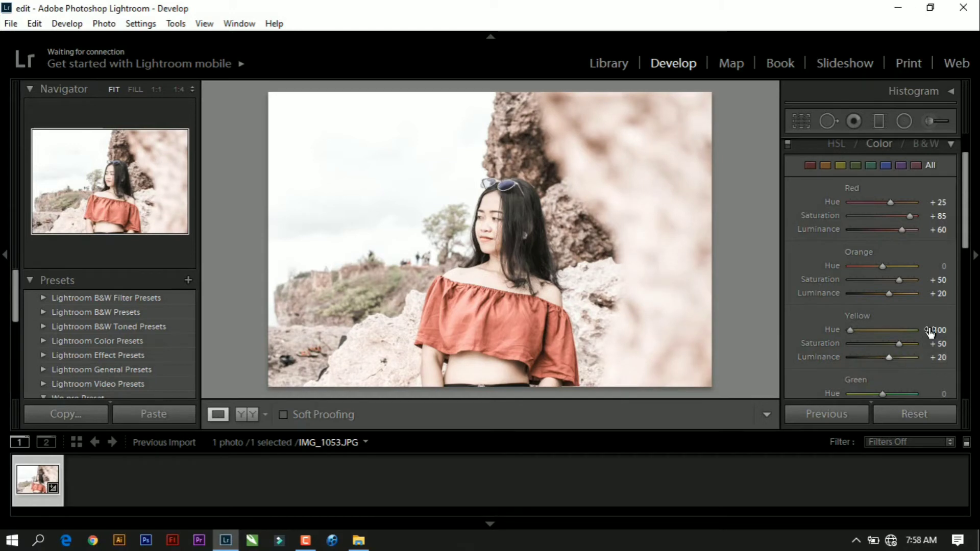
Shift the Hue of the photo's Green tones to +15
{"action": "scroll", "coordinate": [961, 329], "scroll_direction": "down", "scroll_amount": 3}
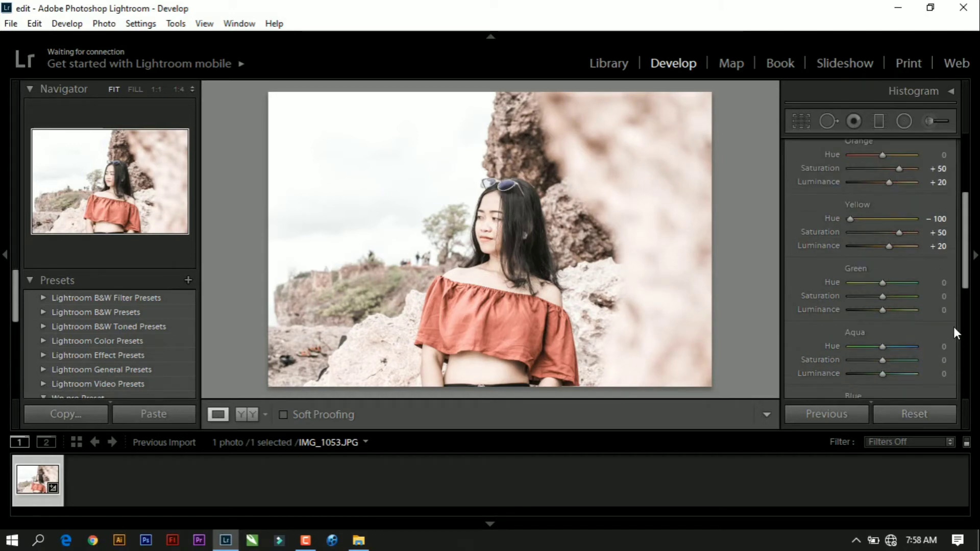
{"action": "left_click", "coordinate": [884, 283]}
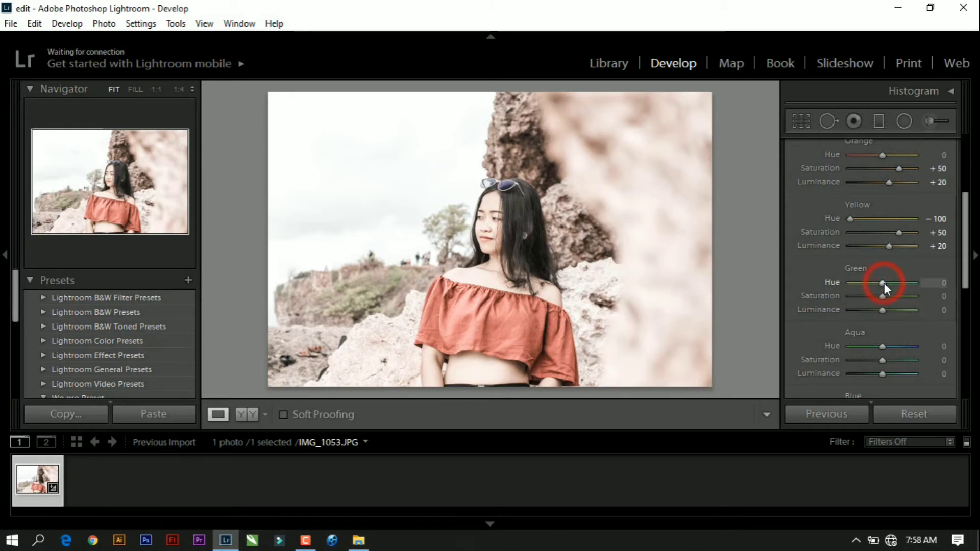
{"action": "key", "text": "Up"}
{"action": "key", "text": "Up"}
{"action": "key", "text": "Up"}
Lower the Saturation of the Green tones to -100 and their Luminance to -20
{"action": "left_click", "coordinate": [885, 296]}
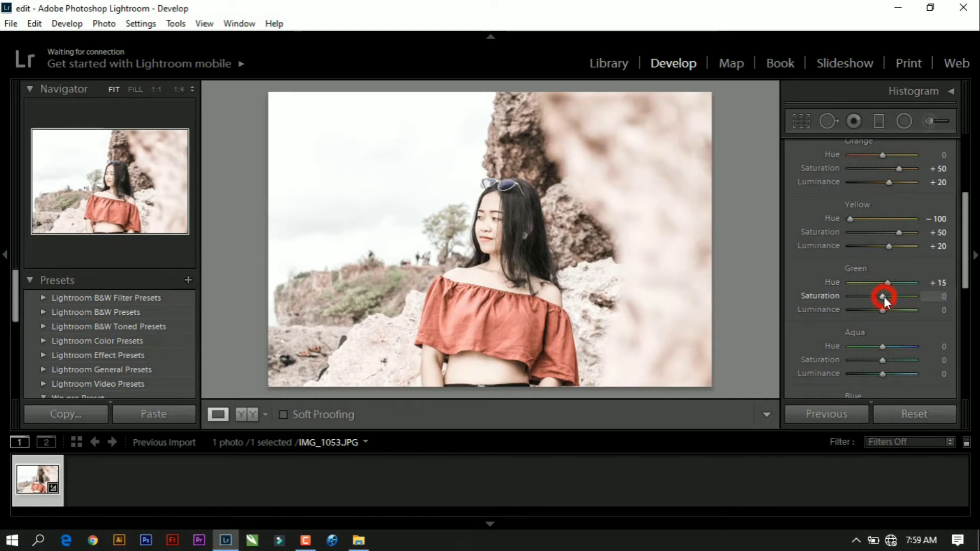
{"action": "key", "text": "Down"}
{"action": "key", "text": "Down"}
{"action": "key", "text": "Down"}
{"action": "key", "text": "Down"}
{"action": "scroll", "coordinate": [885, 299], "scroll_direction": "down", "scroll_amount": 7}
{"action": "scroll", "coordinate": [885, 298], "scroll_direction": "down", "scroll_amount": 1}
{"action": "scroll", "coordinate": [885, 299], "scroll_direction": "down", "scroll_amount": 5}
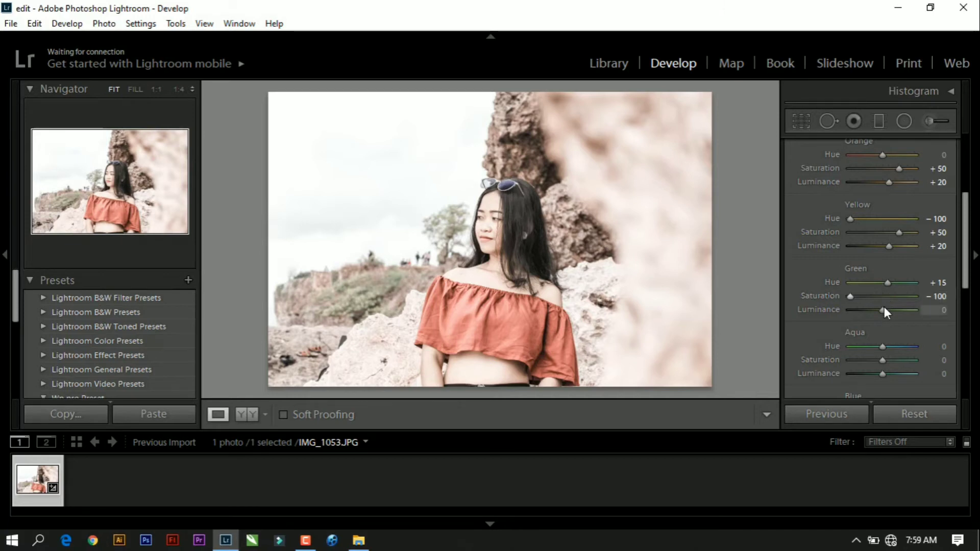
{"action": "scroll", "coordinate": [885, 309], "scroll_direction": "down", "scroll_amount": 5}
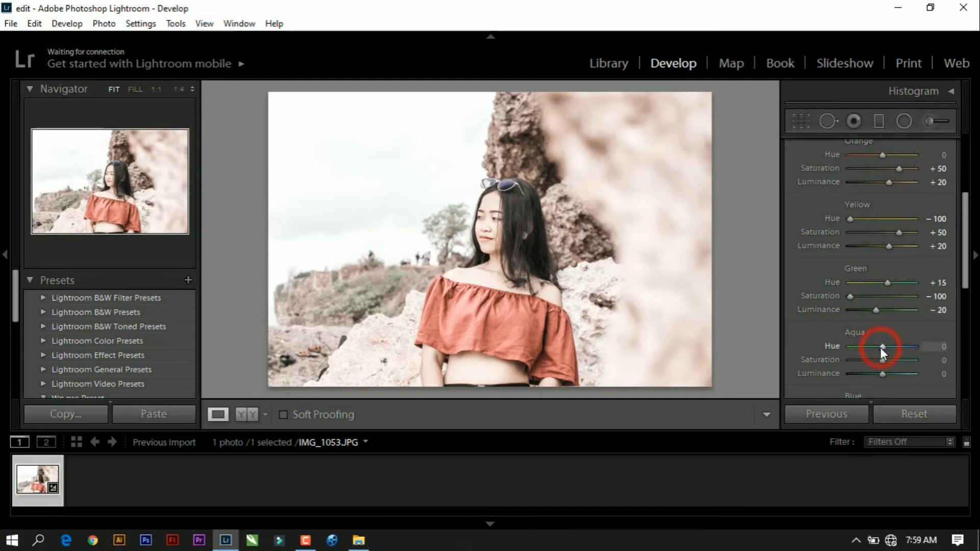
Set the Hue of the Aqua tones to +25 and their Saturation to -85
{"action": "scroll", "coordinate": [881, 347], "scroll_direction": "up", "scroll_amount": 4}
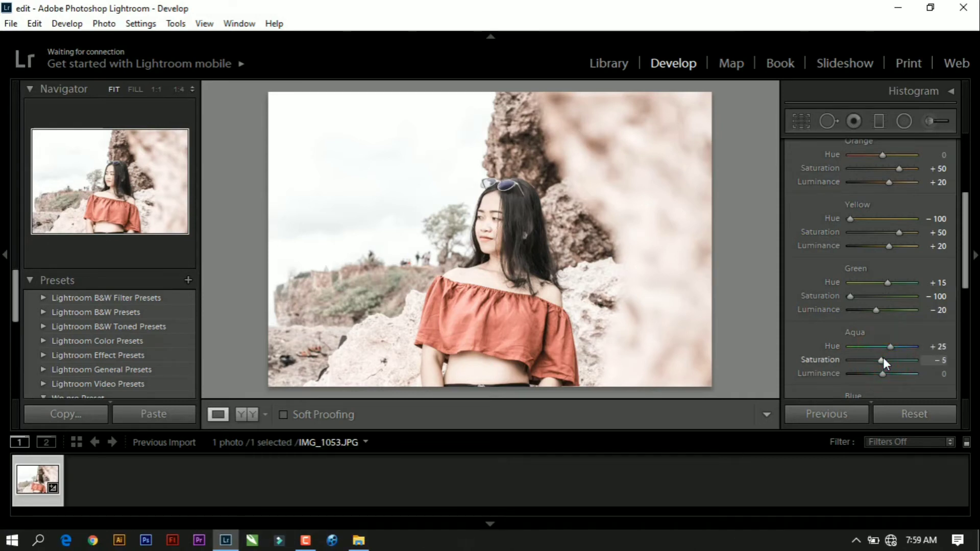
{"action": "scroll", "coordinate": [884, 359], "scroll_direction": "down", "scroll_amount": 3}
{"action": "scroll", "coordinate": [884, 363], "scroll_direction": "down", "scroll_amount": 1}
{"action": "scroll", "coordinate": [883, 360], "scroll_direction": "down", "scroll_amount": 3}
{"action": "scroll", "coordinate": [884, 363], "scroll_direction": "down", "scroll_amount": 1}
{"action": "scroll", "coordinate": [883, 360], "scroll_direction": "down", "scroll_amount": 2}
Set the Hue of the Blue tones to -13 and their Saturation to -35
{"action": "scroll", "coordinate": [954, 325], "scroll_direction": "down", "scroll_amount": 6}
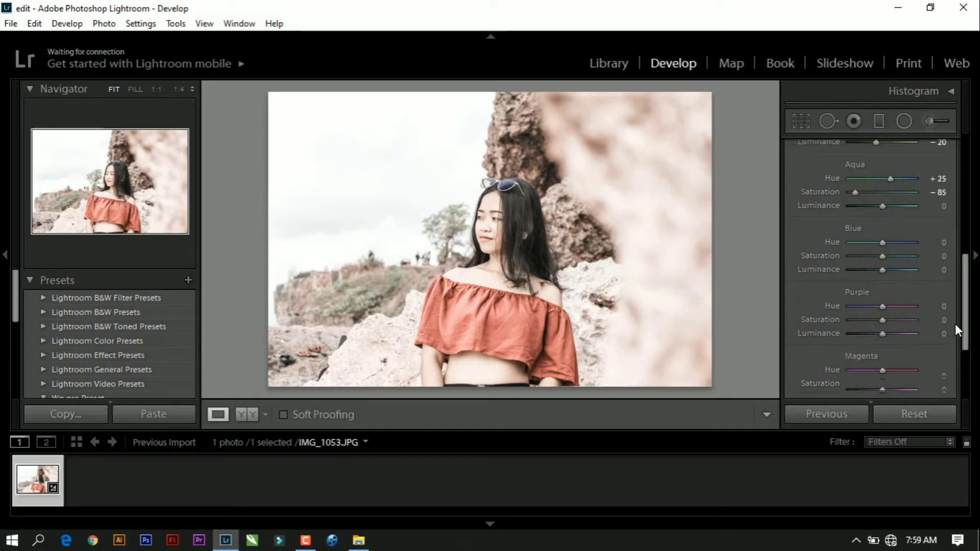
{"action": "left_click_drag", "start_coordinate": [883, 243], "coordinate": [885, 245]}
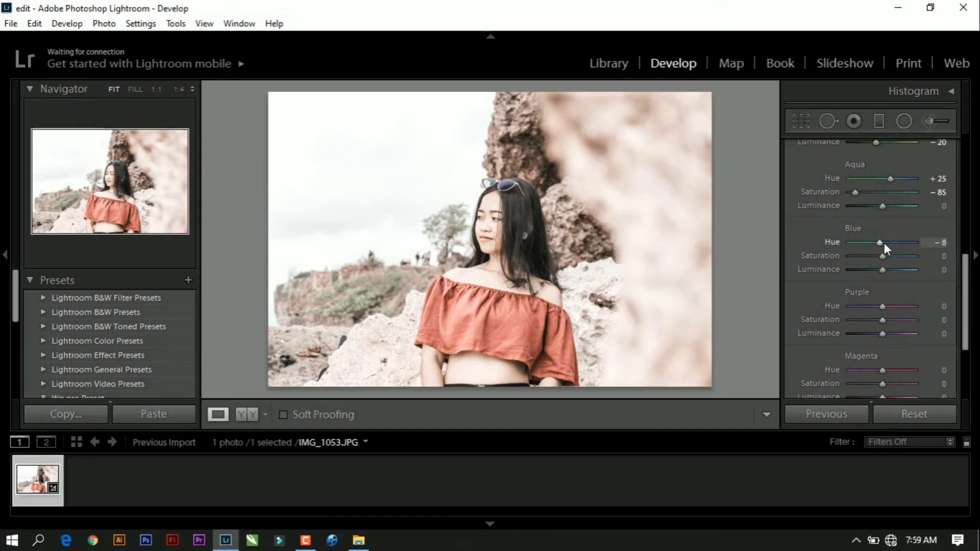
{"action": "scroll", "coordinate": [884, 243], "scroll_direction": "down", "scroll_amount": 5}
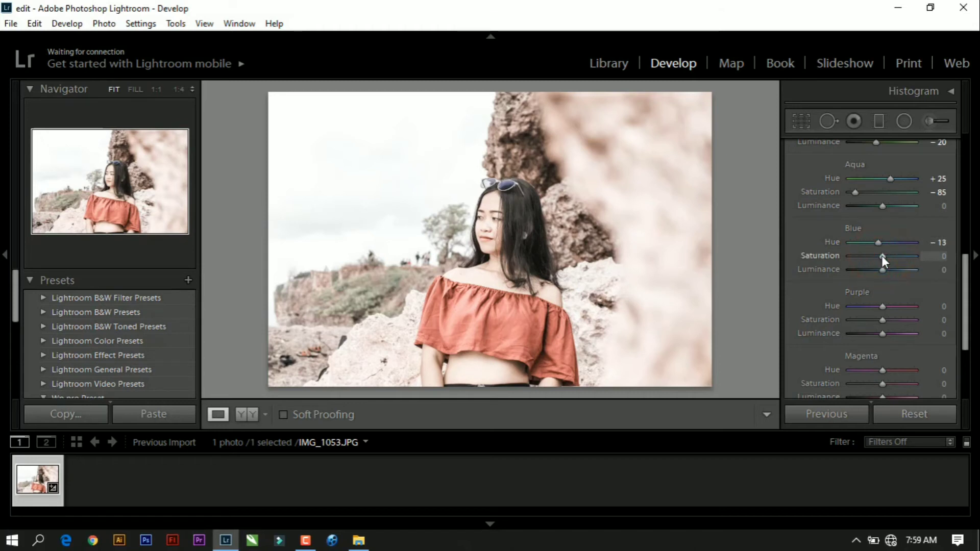
{"action": "scroll", "coordinate": [883, 255], "scroll_direction": "down", "scroll_amount": 10}
{"action": "scroll", "coordinate": [882, 255], "scroll_direction": "down", "scroll_amount": 5}
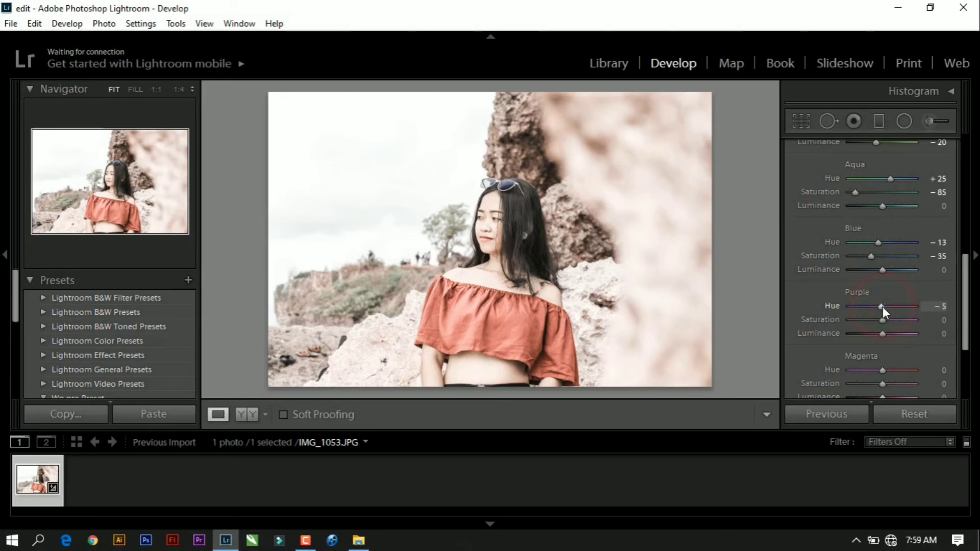
Set the Hue of the Purple tones to -35 and their Luminance to +25
{"action": "scroll", "coordinate": [884, 307], "scroll_direction": "down", "scroll_amount": 12}
{"action": "scroll", "coordinate": [884, 308], "scroll_direction": "down", "scroll_amount": 5}
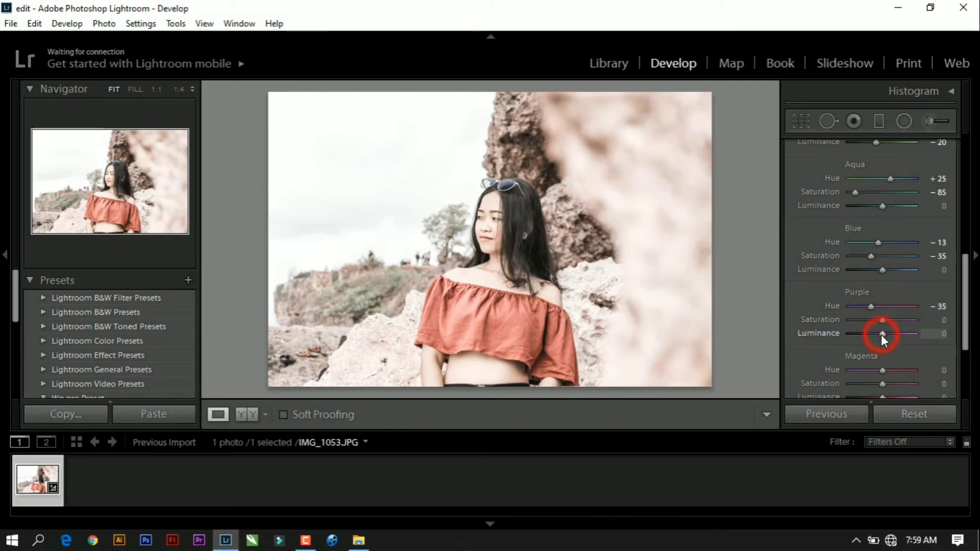
{"action": "scroll", "coordinate": [883, 335], "scroll_direction": "up", "scroll_amount": 8}
Set the Hue of the Magenta tones to -5 and their Saturation to -20
{"action": "scroll", "coordinate": [952, 341], "scroll_direction": "down", "scroll_amount": 3}
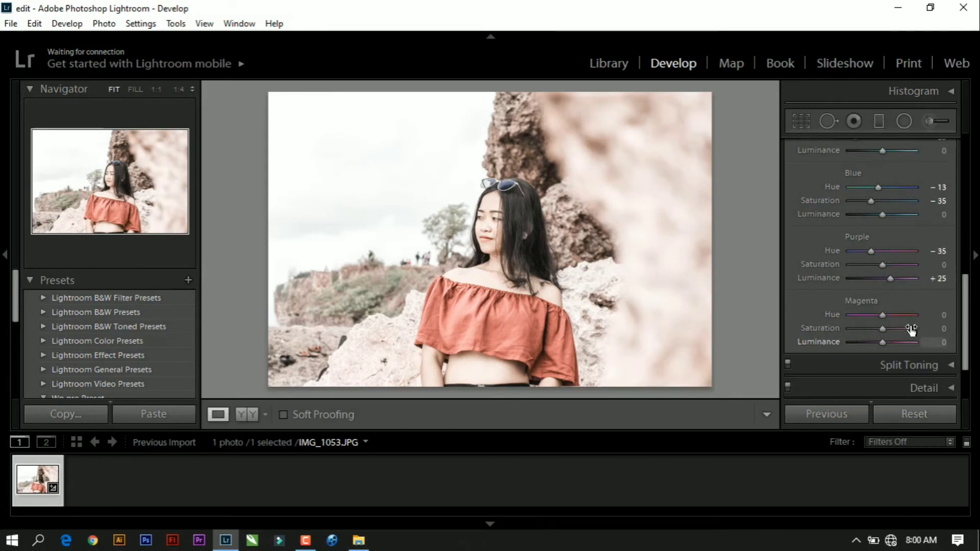
{"action": "left_click", "coordinate": [884, 315]}
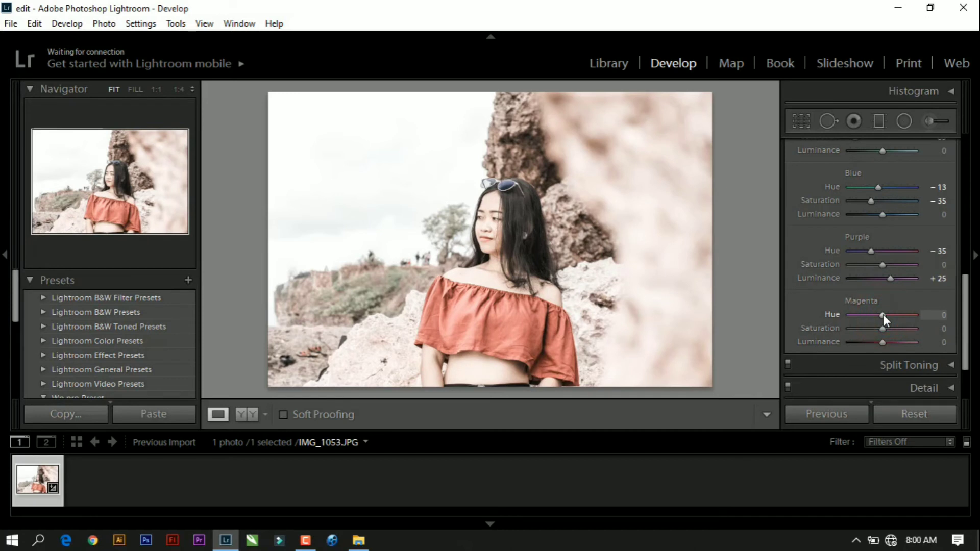
{"action": "scroll", "coordinate": [883, 314], "scroll_direction": "down", "scroll_amount": 2}
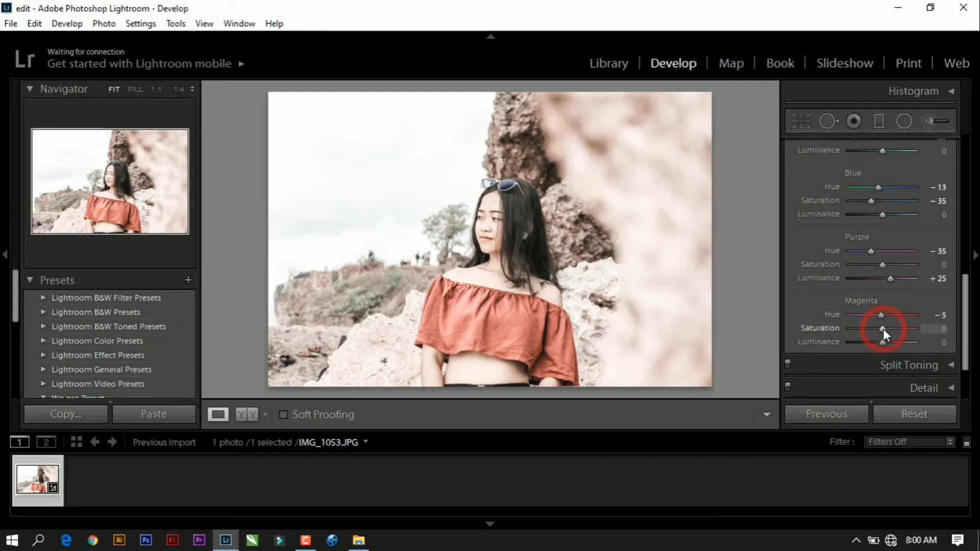
{"action": "scroll", "coordinate": [884, 329], "scroll_direction": "down", "scroll_amount": 4}
Raise the Luminance of the photo's Magenta tones to +40
{"action": "left_click", "coordinate": [883, 341]}
{"action": "scroll", "coordinate": [883, 340], "scroll_direction": "up", "scroll_amount": 3}
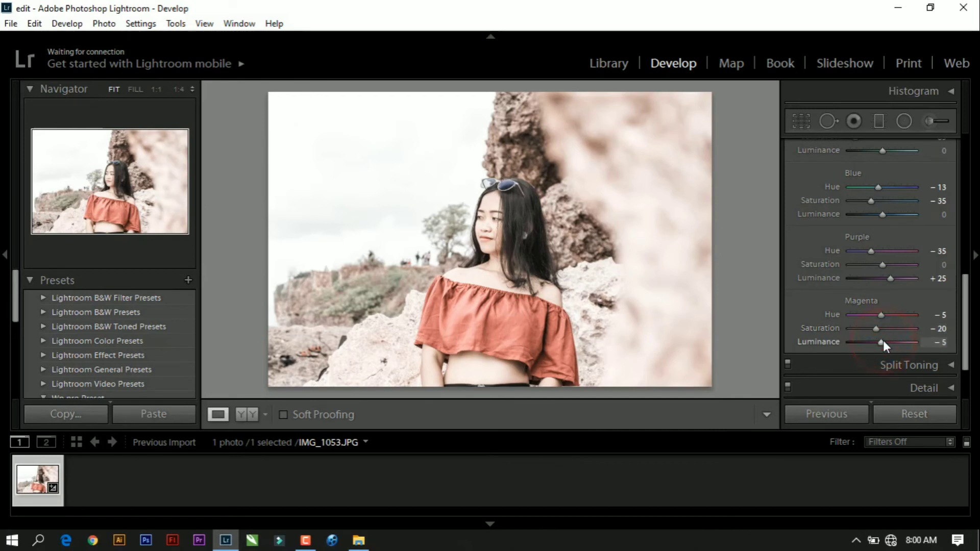
{"action": "scroll", "coordinate": [884, 339], "scroll_direction": "up", "scroll_amount": 5}
{"action": "scroll", "coordinate": [952, 316], "scroll_direction": "up", "scroll_amount": 5}
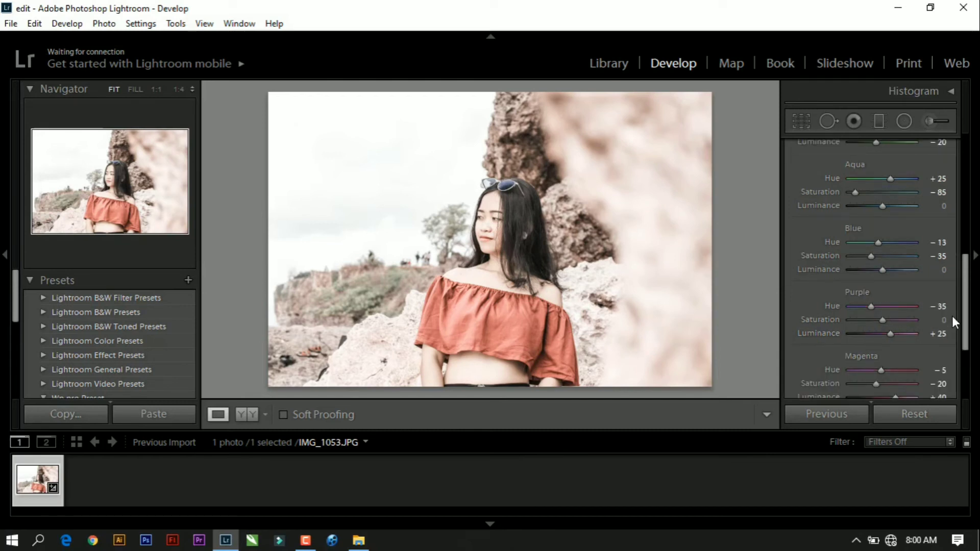
Set the photo's Dehaze amount to +15 in the Effects settings
{"action": "scroll", "coordinate": [952, 317], "scroll_direction": "up", "scroll_amount": 8}
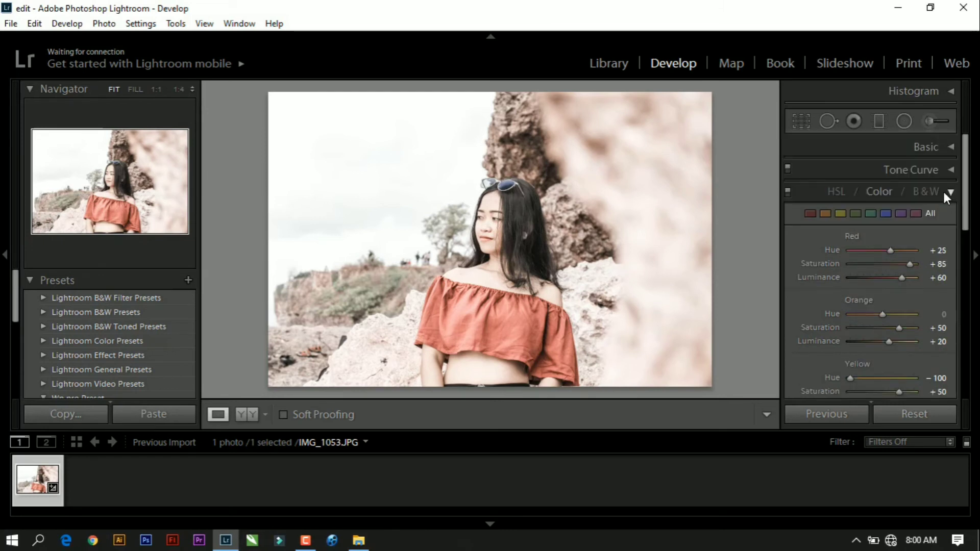
{"action": "left_click", "coordinate": [950, 191]}
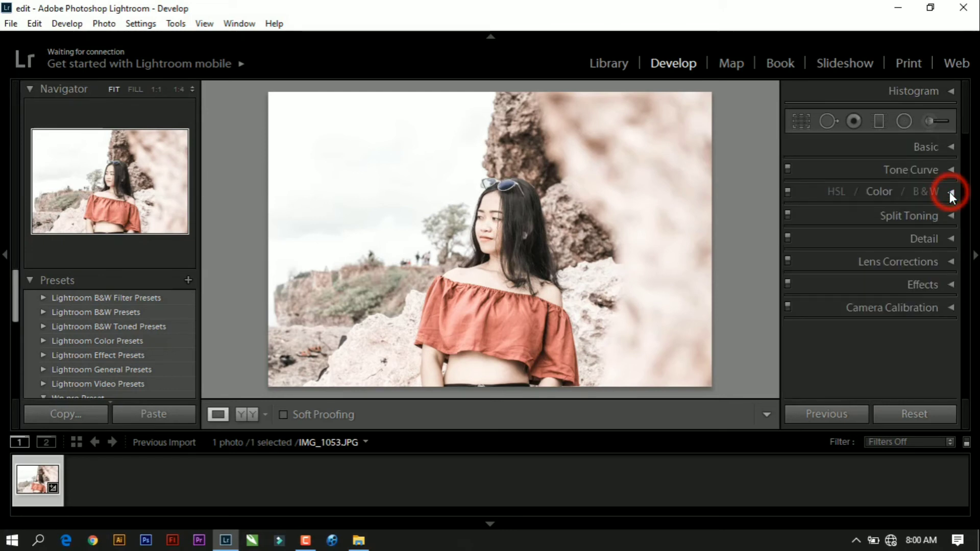
{"action": "left_click", "coordinate": [930, 283]}
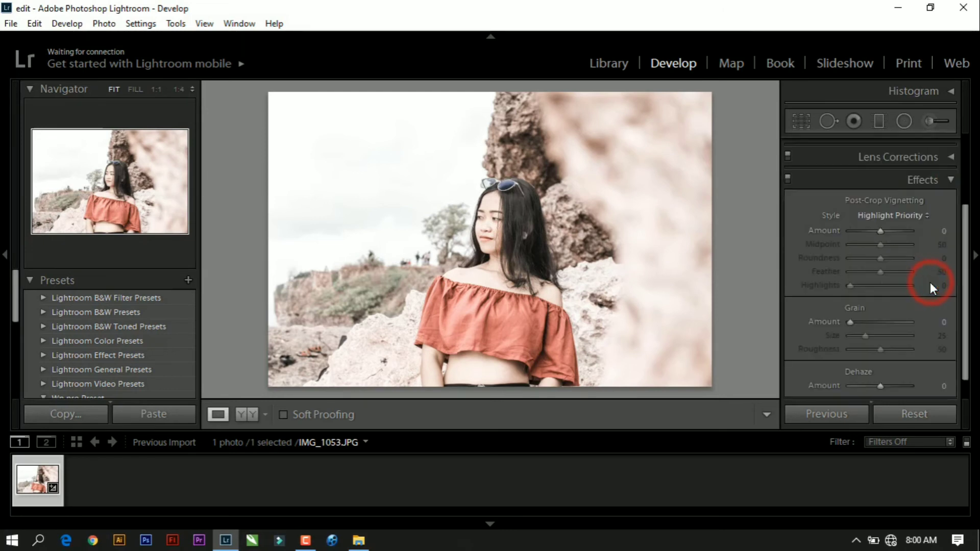
{"action": "scroll", "coordinate": [952, 350], "scroll_direction": "down", "scroll_amount": 1}
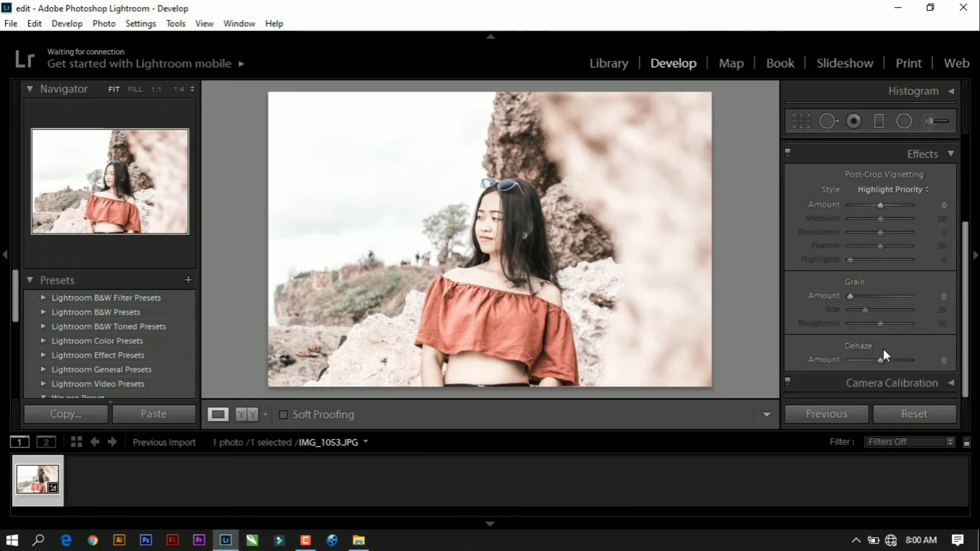
{"action": "left_click_drag", "start_coordinate": [881, 360], "coordinate": [884, 363]}
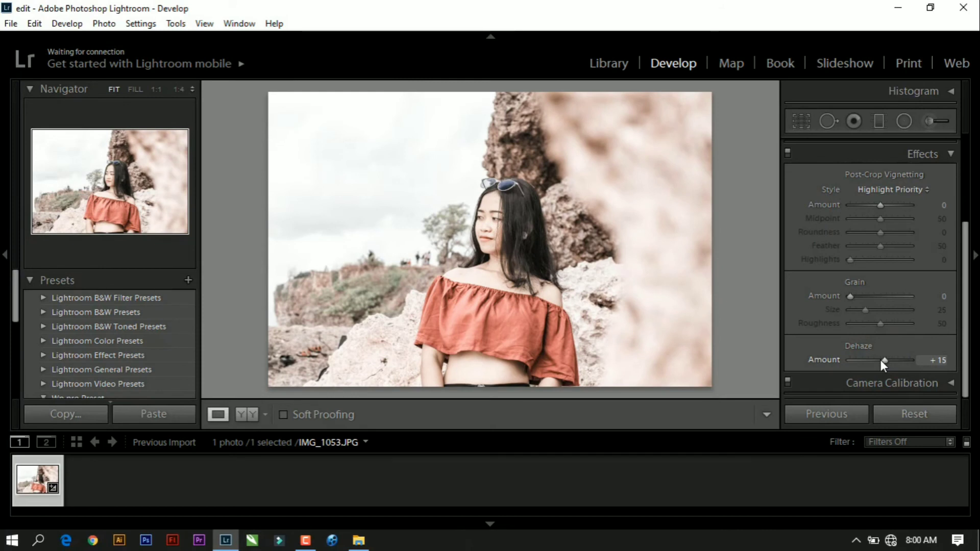
{"action": "scroll", "coordinate": [949, 343], "scroll_direction": "up", "scroll_amount": 4}
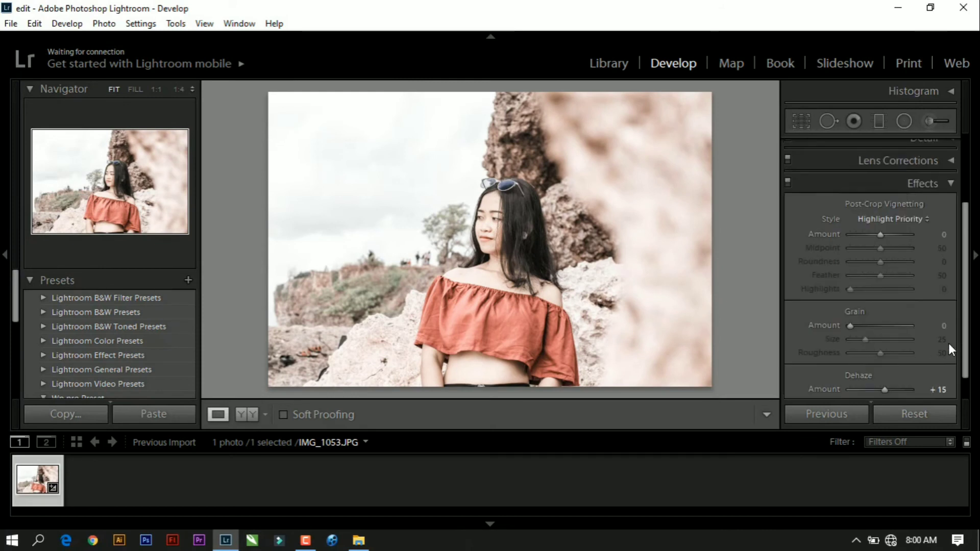
{"action": "left_click", "coordinate": [945, 268]}
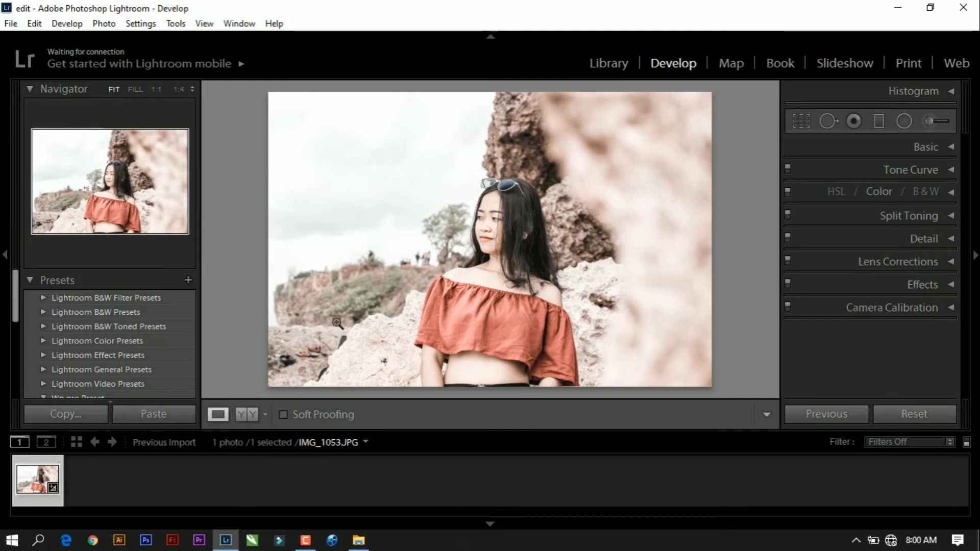
Compare the original and edited portrait side by side, examining the face and neck at 1:1, and return to the single-photo view
{"action": "left_click", "coordinate": [243, 415]}
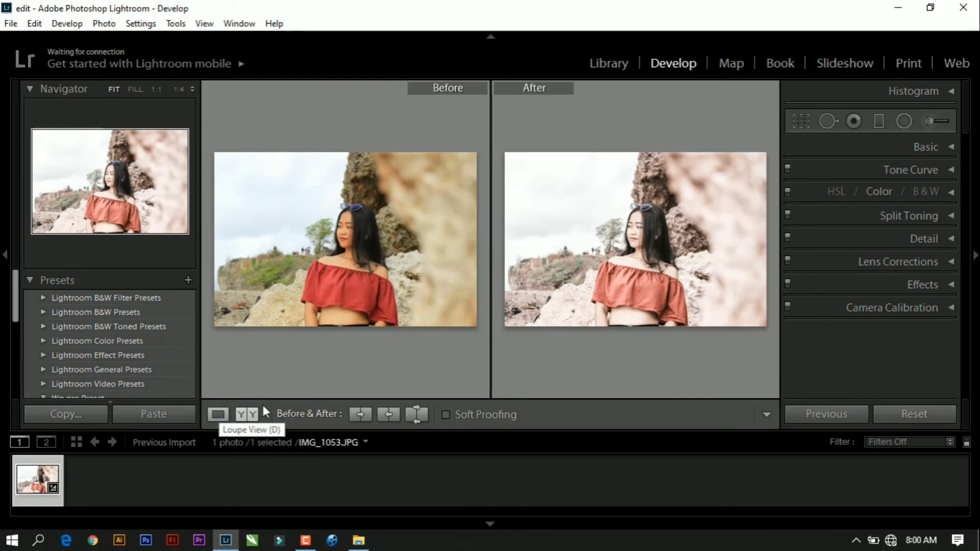
{"action": "left_click", "coordinate": [644, 239]}
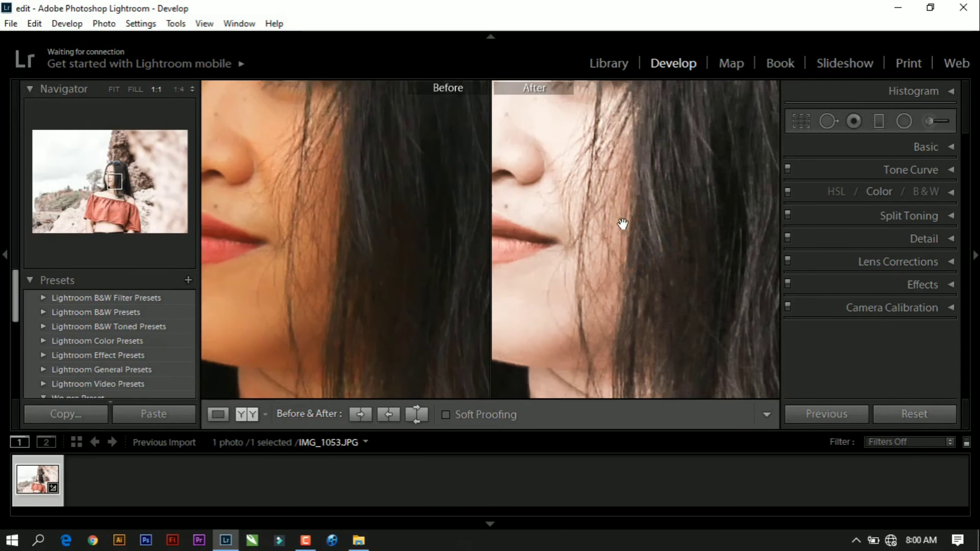
{"action": "left_click_drag", "start_coordinate": [623, 223], "coordinate": [649, 180]}
{"action": "left_click_drag", "start_coordinate": [649, 283], "coordinate": [671, 174]}
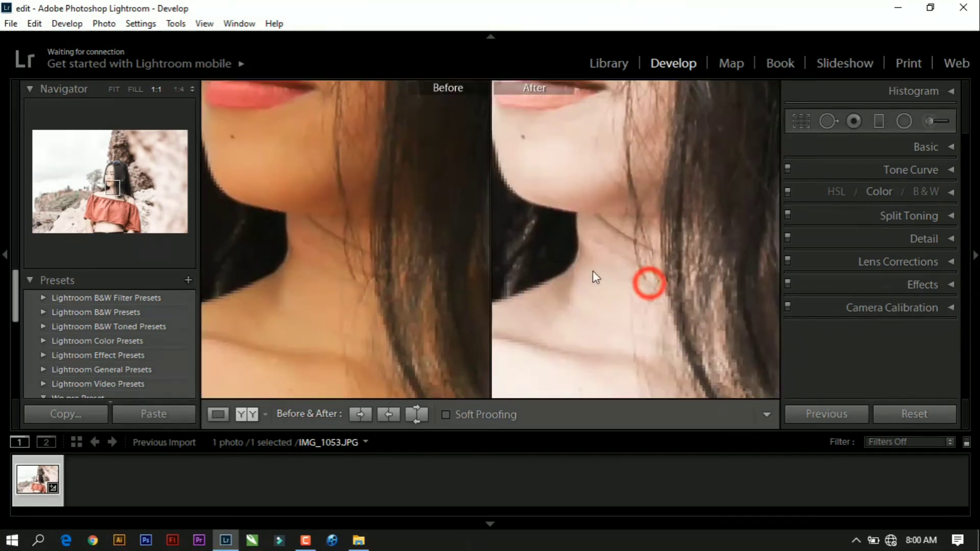
{"action": "left_click", "coordinate": [660, 291]}
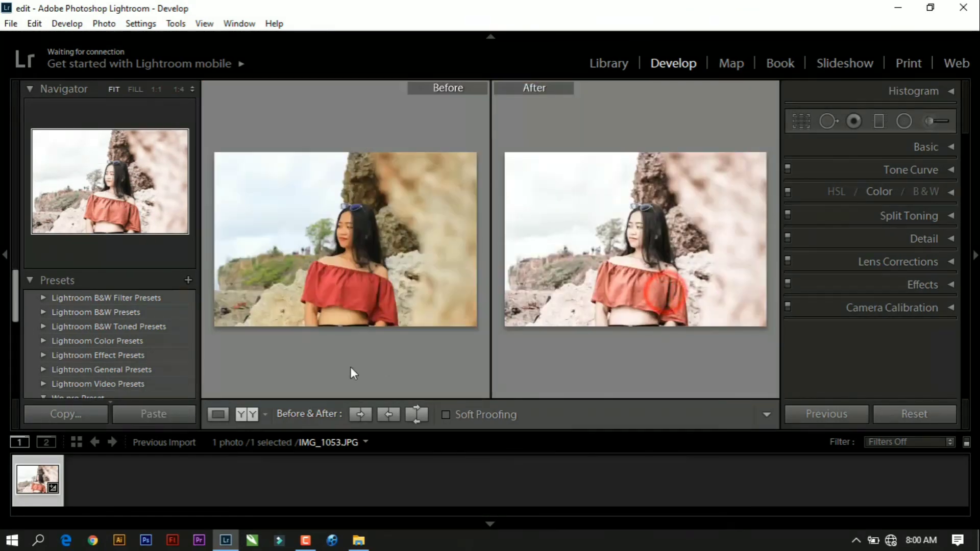
{"action": "left_click", "coordinate": [218, 414]}
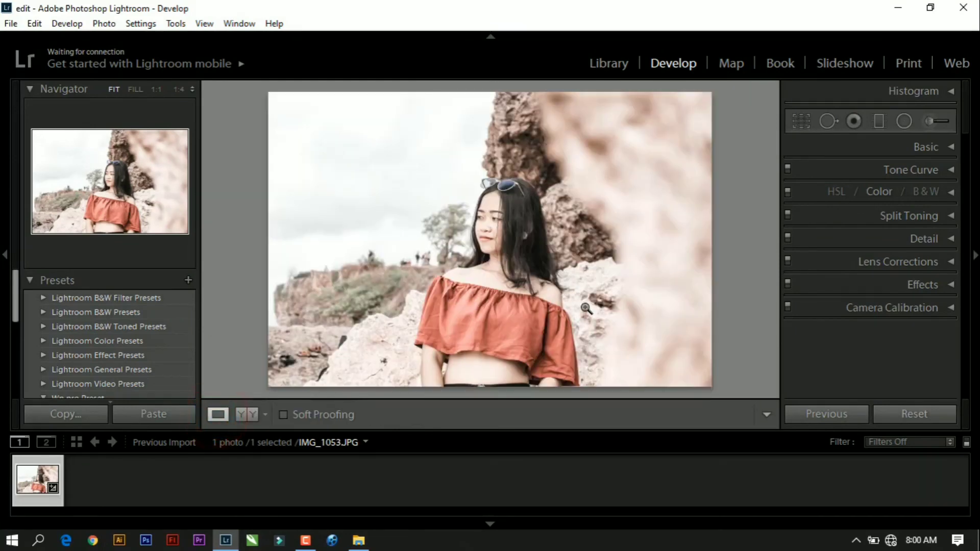
Inspect the graded portrait at 1:4 zoom, checking the face, hair and red top
{"action": "left_click", "coordinate": [584, 309]}
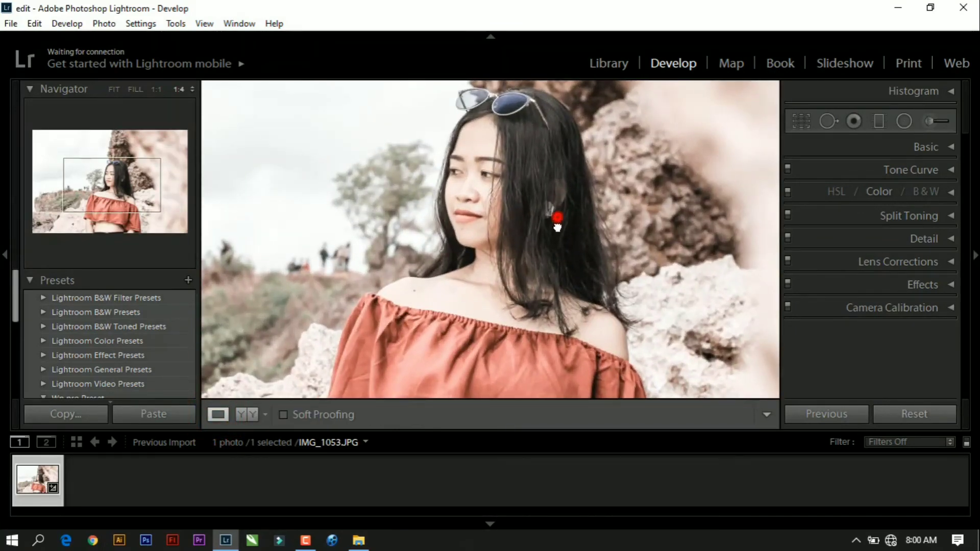
{"action": "mouse_move", "coordinate": [557, 218]}
{"action": "left_mouse_down"}
{"action": "mouse_move", "coordinate": [552, 245]}
{"action": "mouse_move", "coordinate": [543, 197]}
{"action": "mouse_move", "coordinate": [574, 61]}
{"action": "left_mouse_up"}
{"action": "mouse_move", "coordinate": [542, 198]}
{"action": "left_mouse_down"}
{"action": "mouse_move", "coordinate": [505, 355]}
{"action": "mouse_move", "coordinate": [513, 395]}
{"action": "left_mouse_up"}
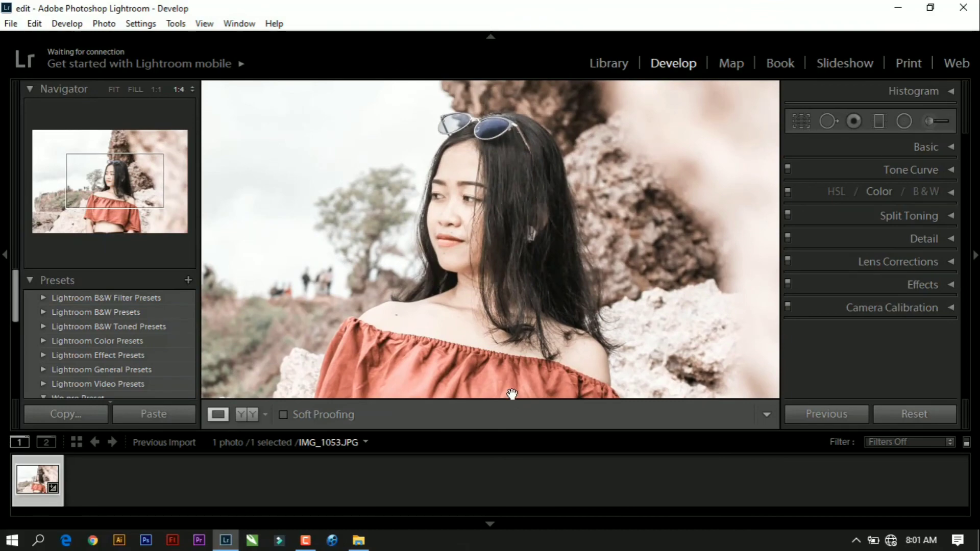